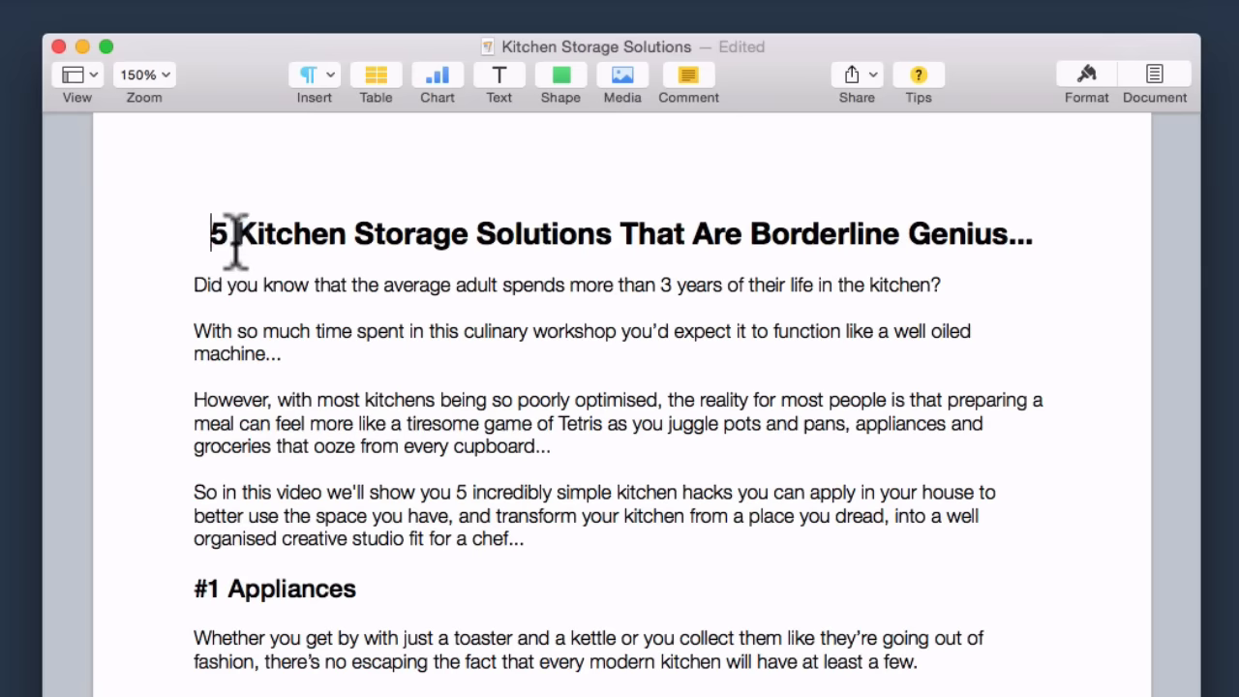
Copy the title "5 Kitchen Storage Solutions That Are Borderline Genius..." from the Pages document into the Headline field of the Content Samurai script.
triple_click(235, 233)
right_click(235, 232)
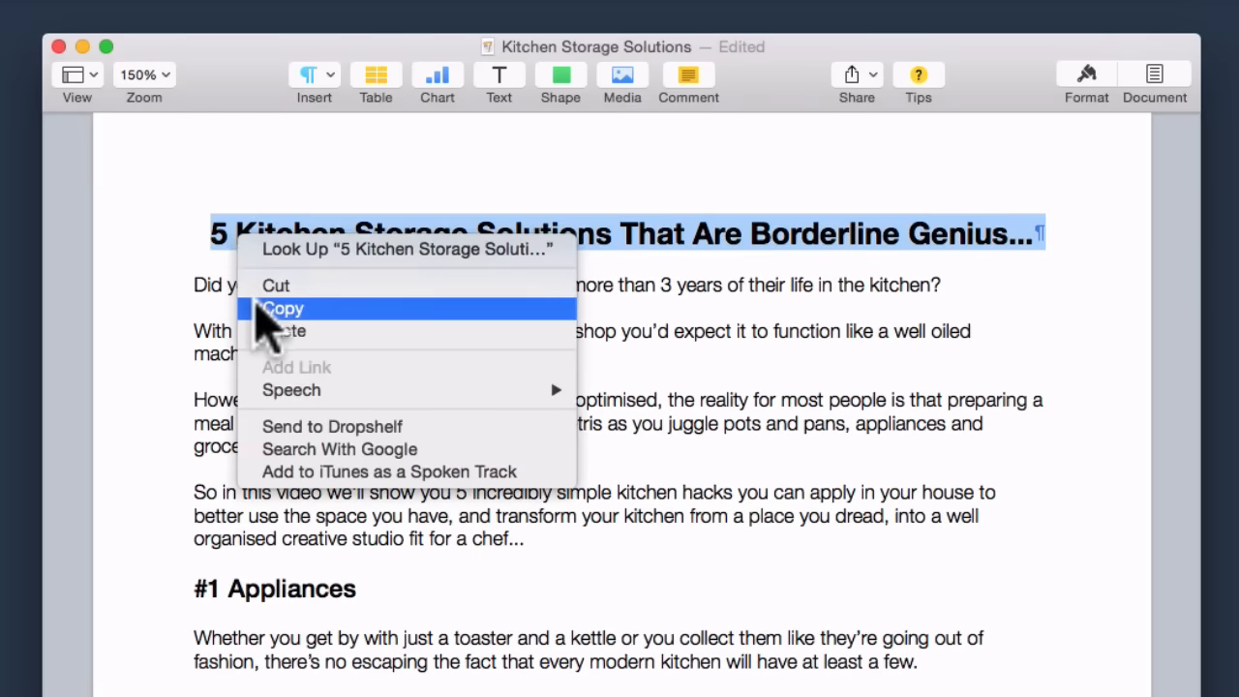
click(271, 309)
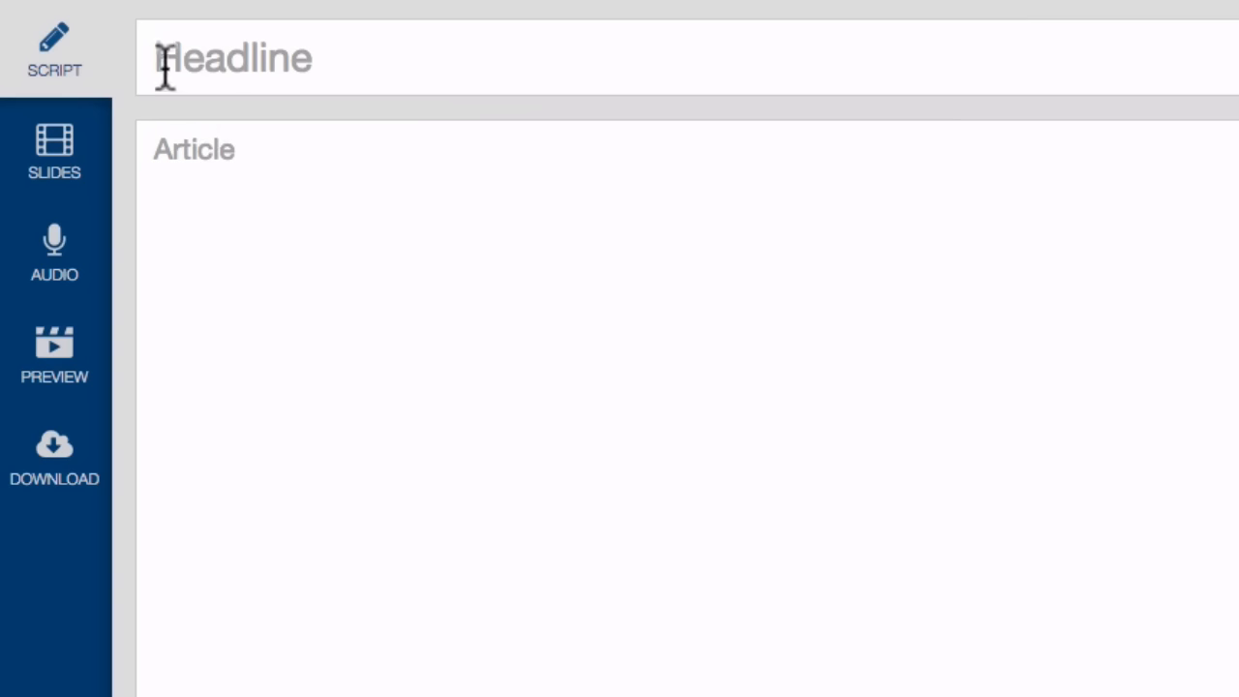
right_click(161, 58)
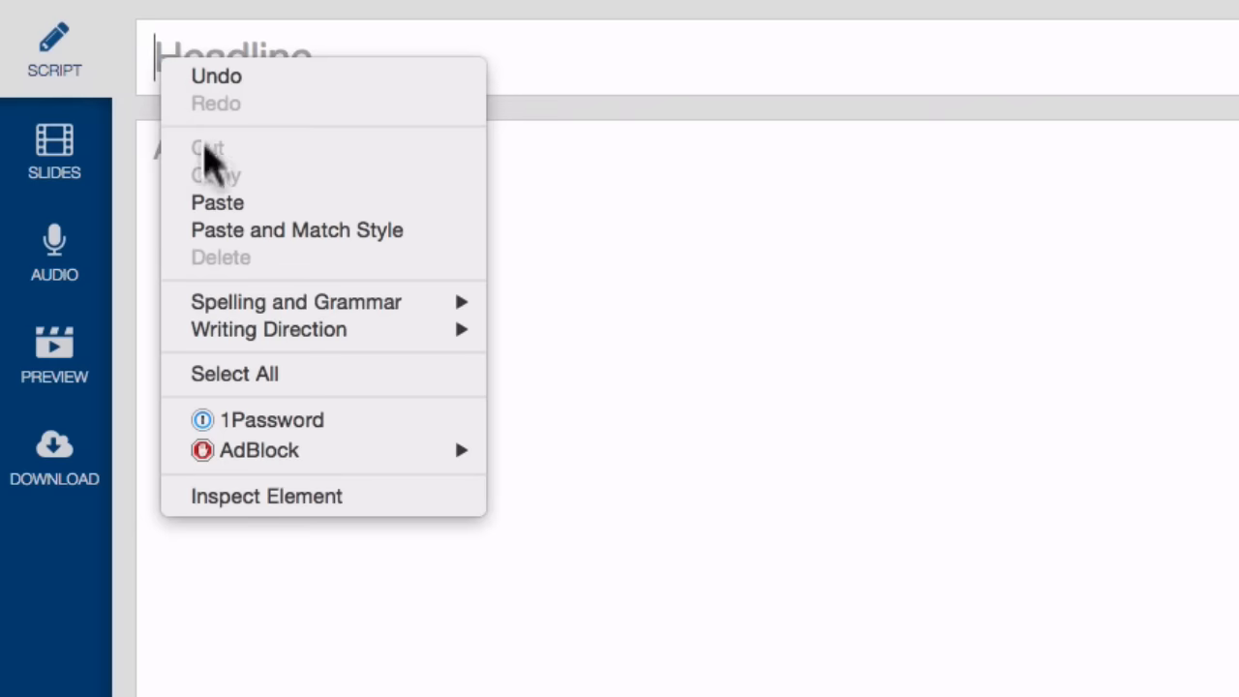
click(217, 199)
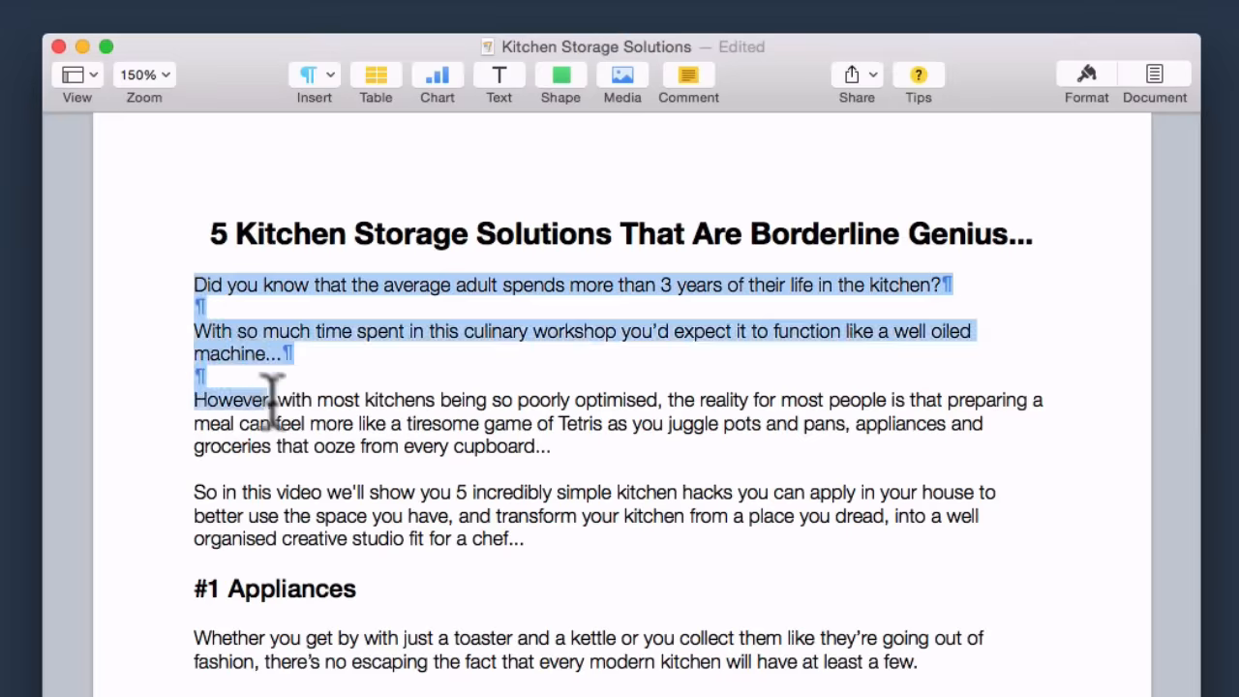
Copy all the body text below the title in the Pages document into Content Samurai's Article field and create the video's slides.
drag(271, 396, 526, 276)
right_click(526, 276)
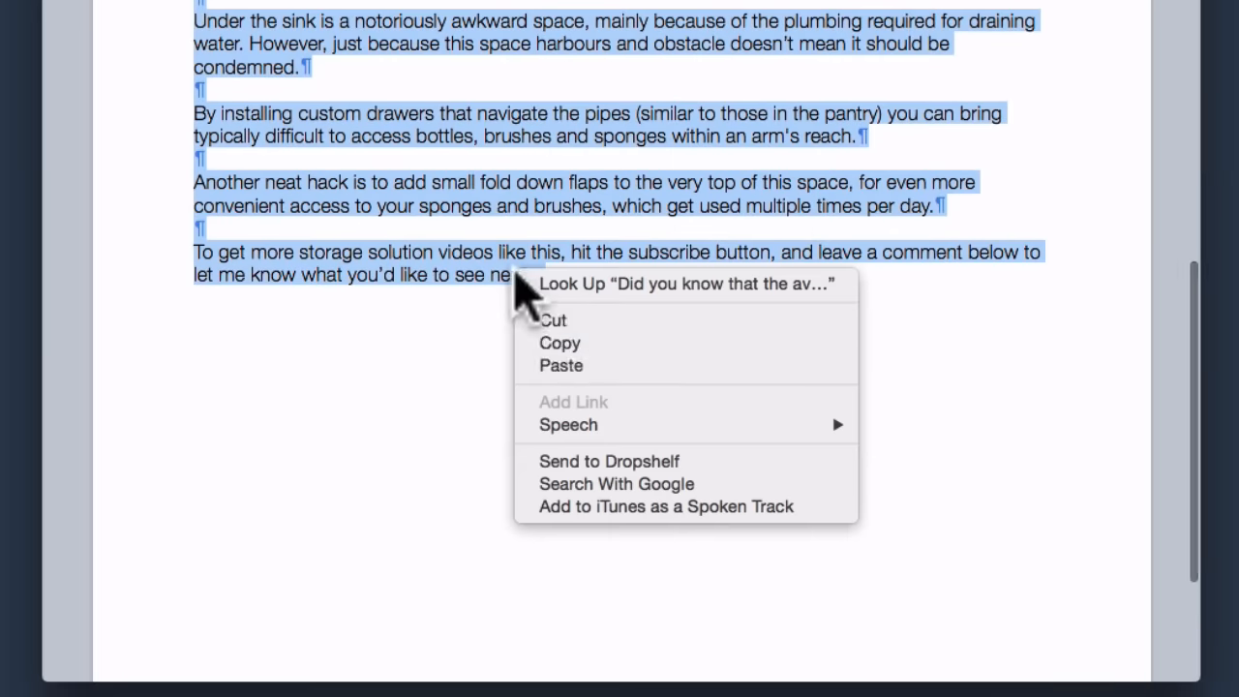
click(548, 342)
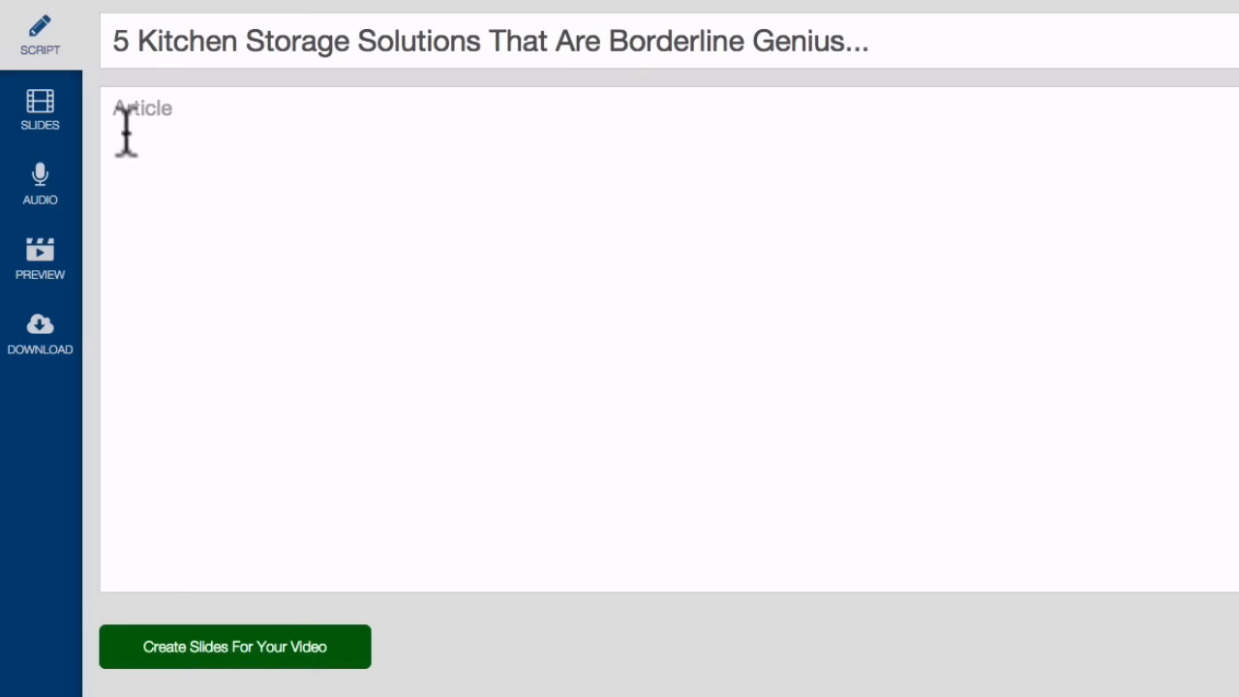
right_click(118, 108)
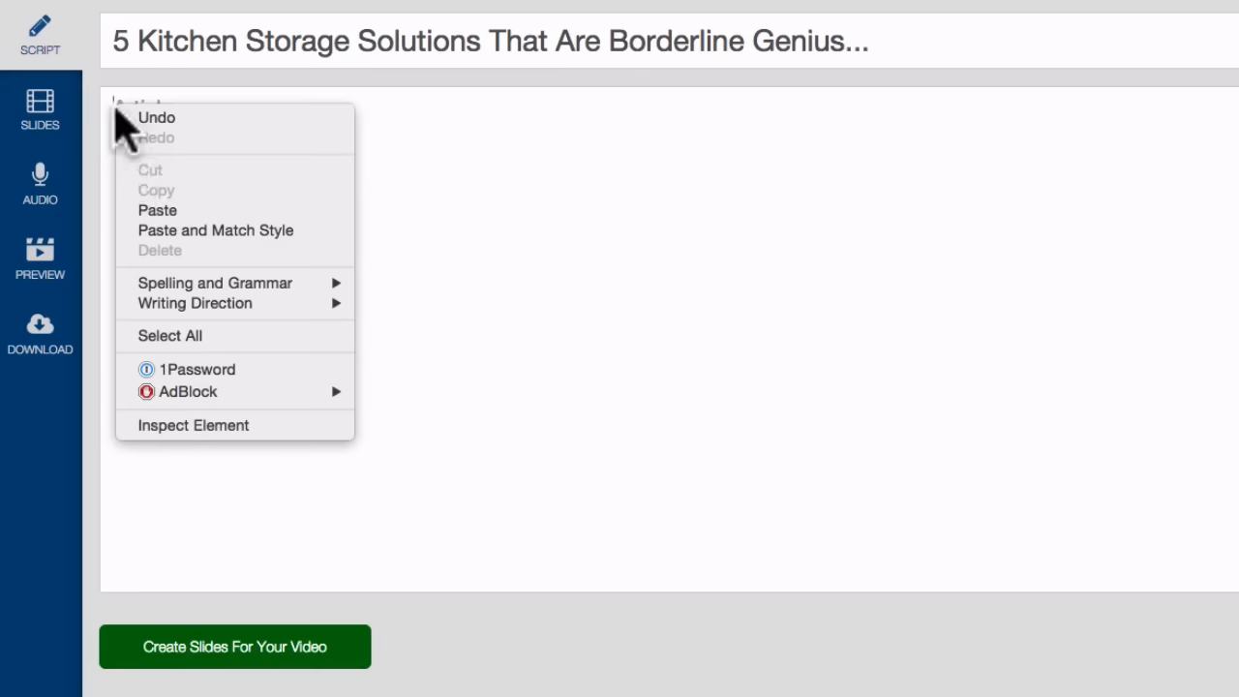
click(158, 209)
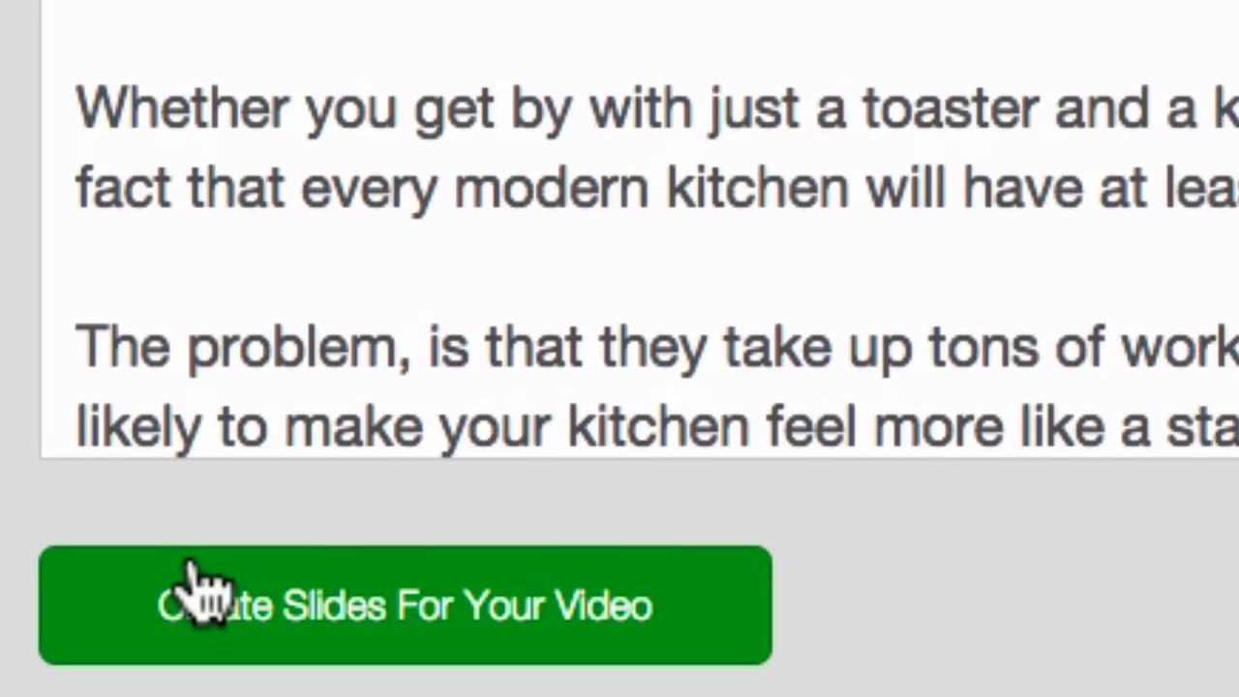
click(191, 569)
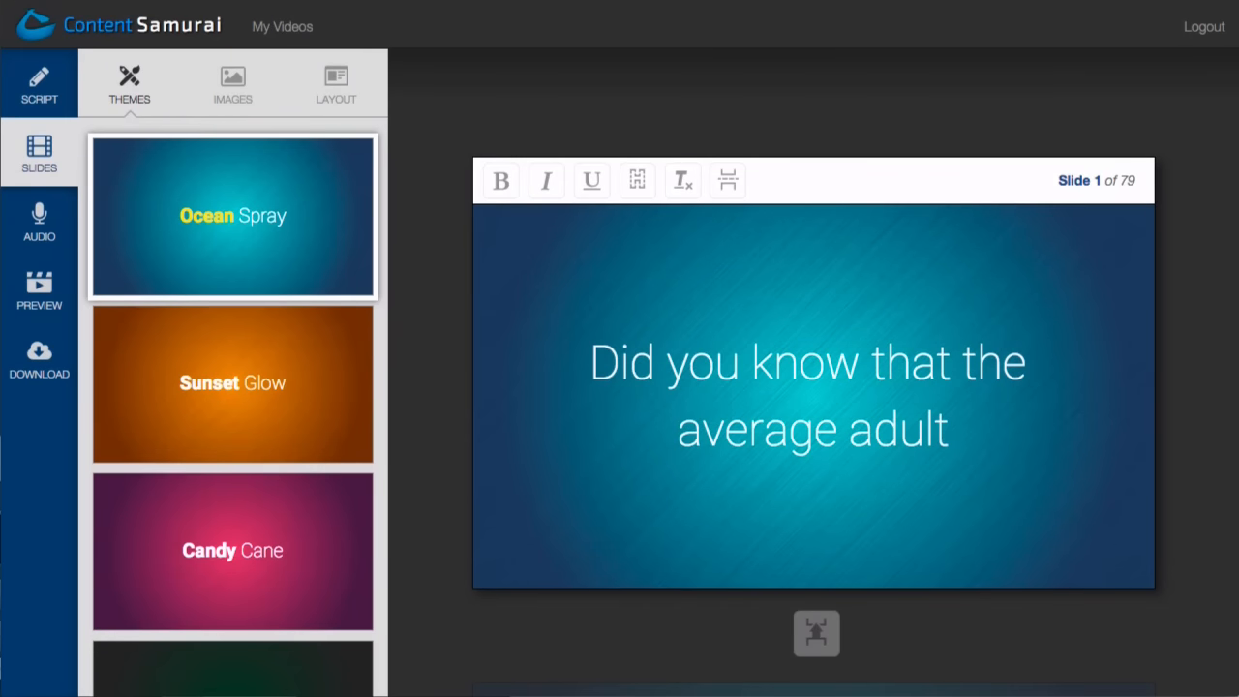
Review the generated slides from slide 1 to slide 8 to check how the article text was divided.
scroll(813, 388, down, 5)
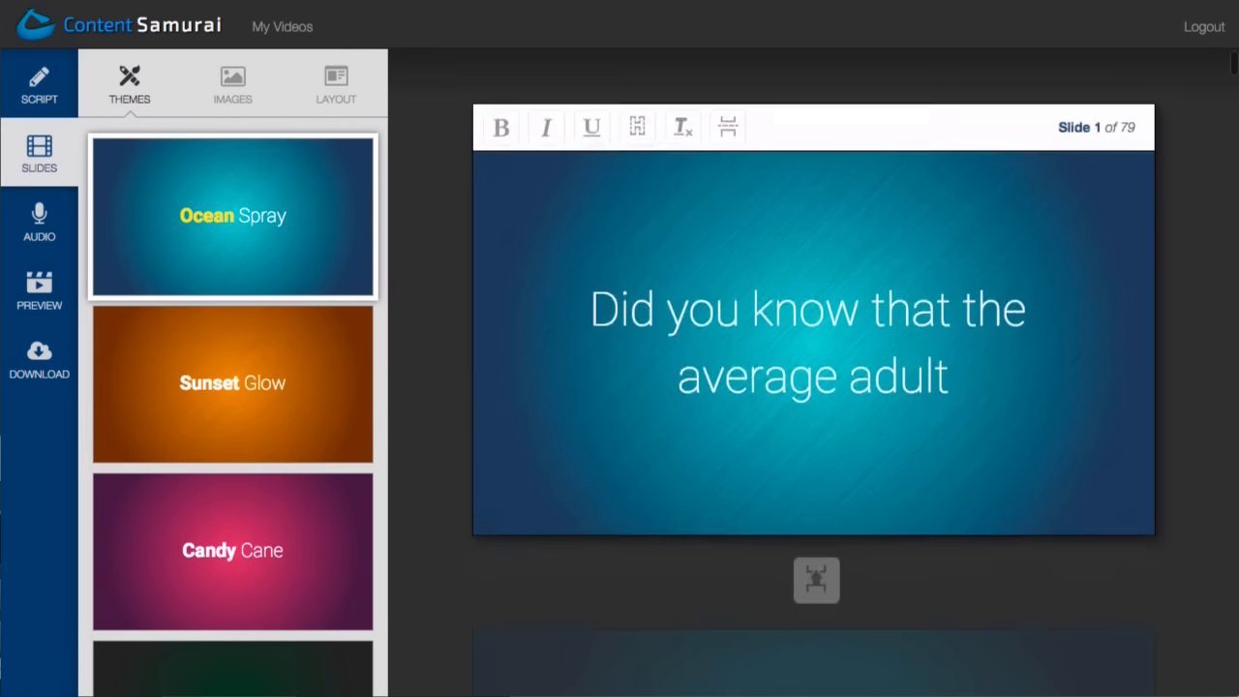
scroll(813, 388, down, 6)
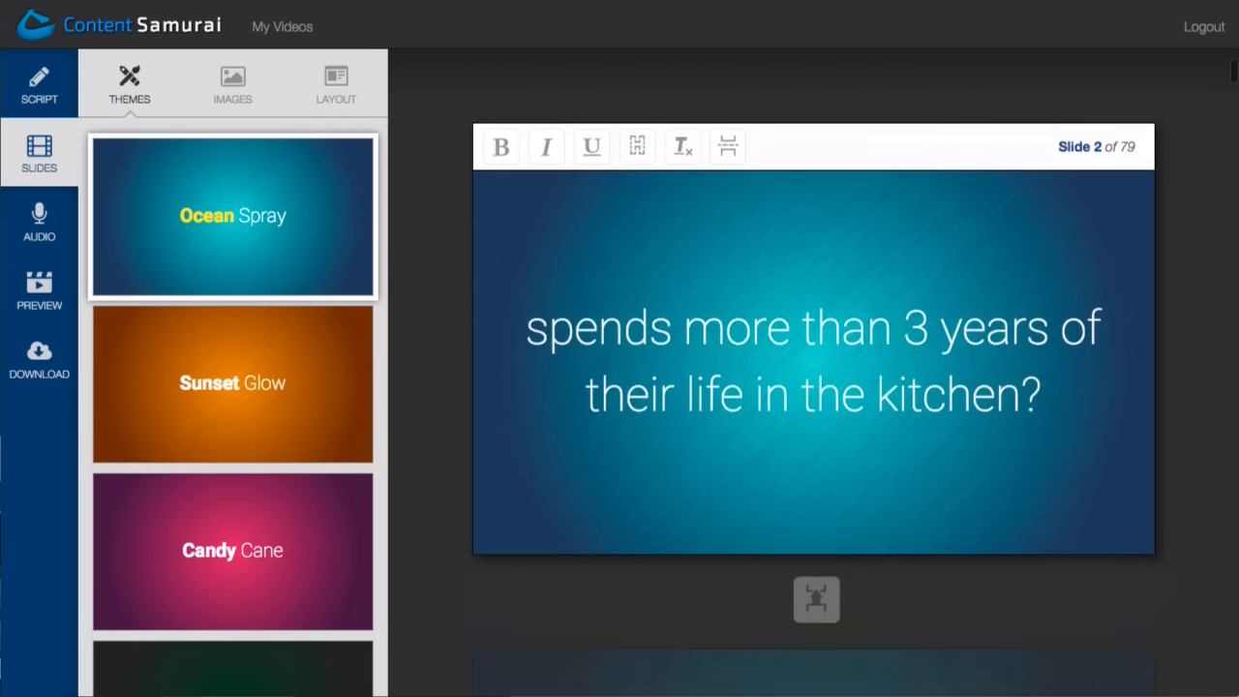
scroll(813, 387, down, 4)
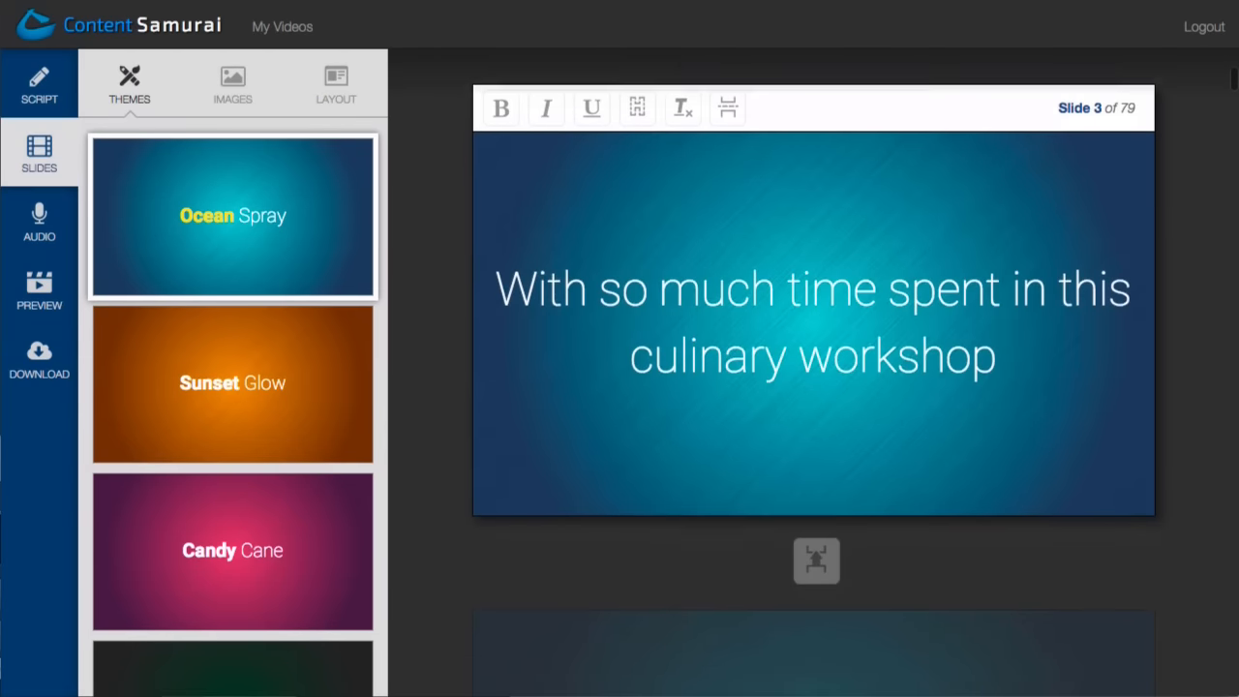
scroll(813, 388, down, 5)
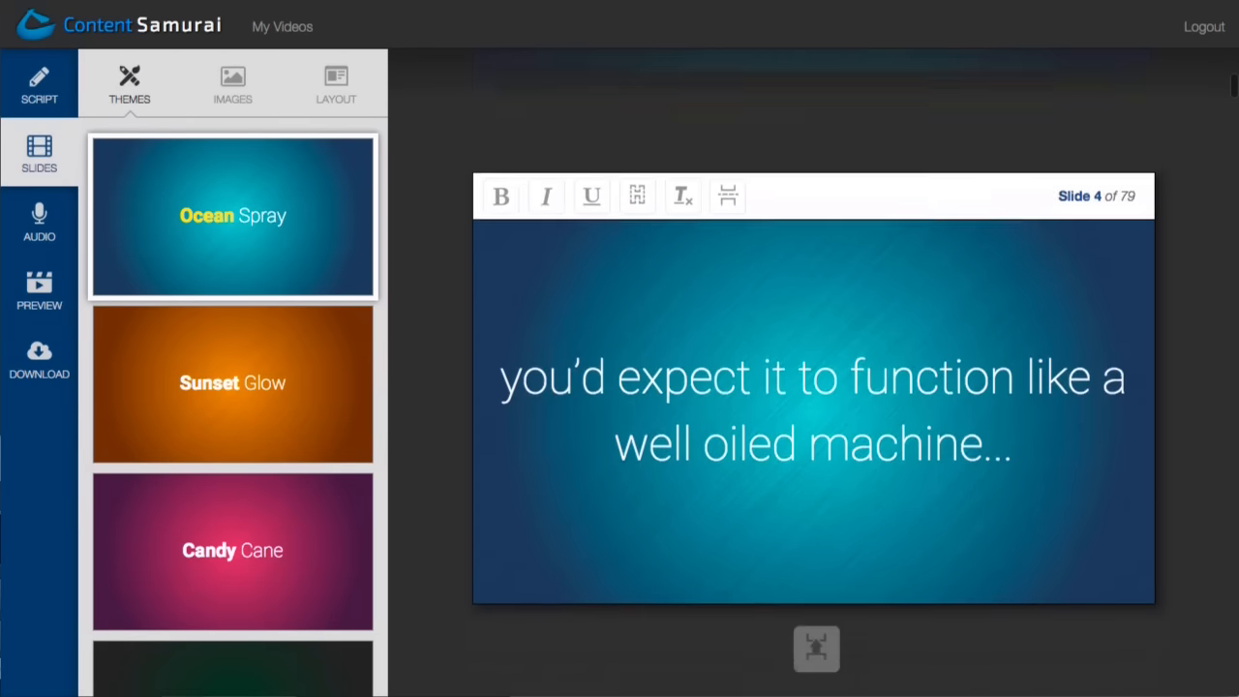
scroll(813, 387, down, 5)
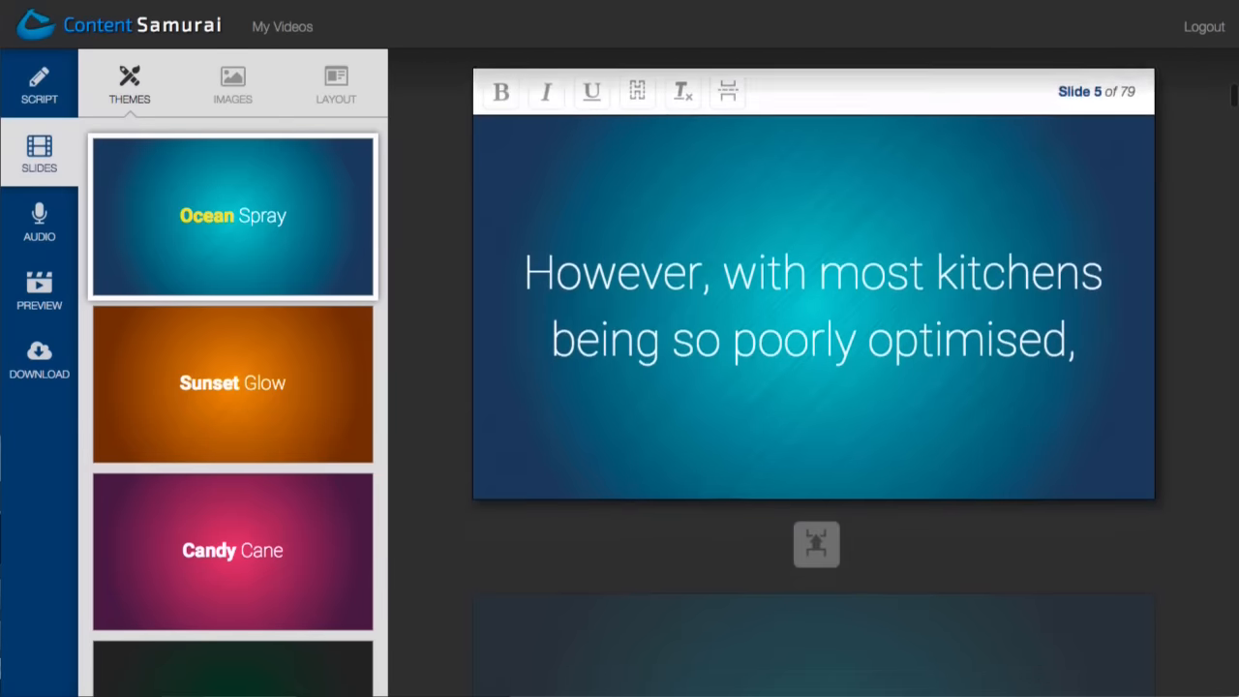
scroll(813, 387, down, 5)
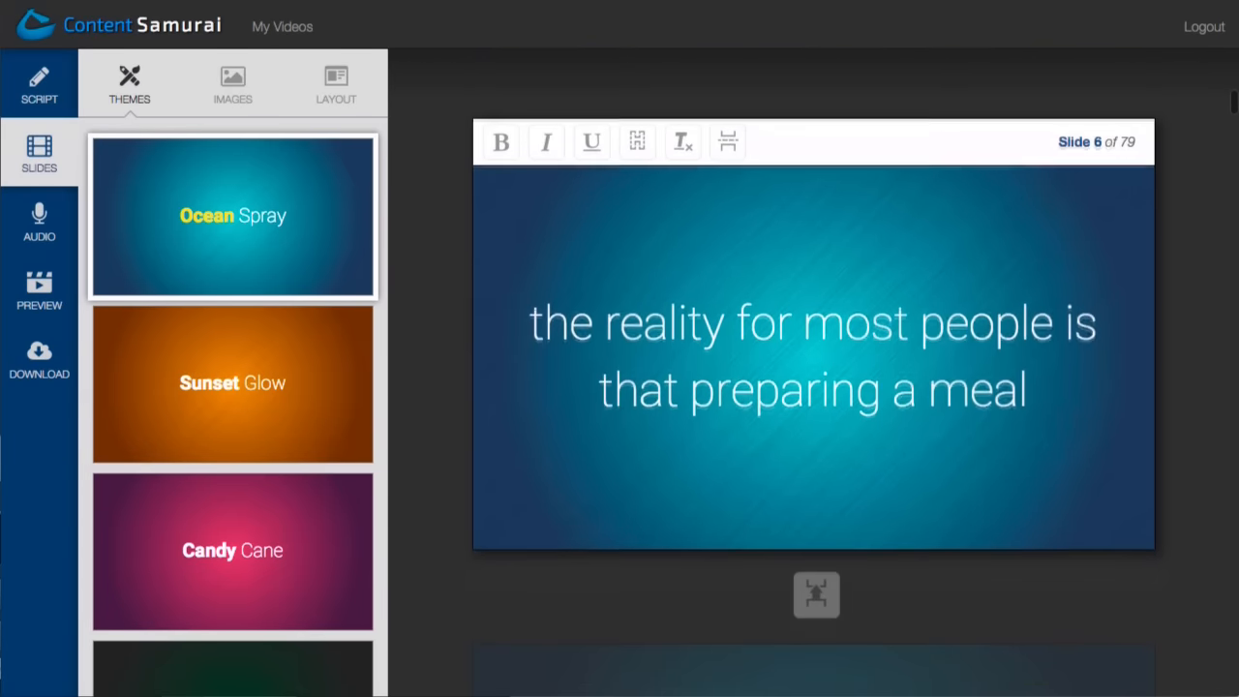
scroll(813, 387, down, 3)
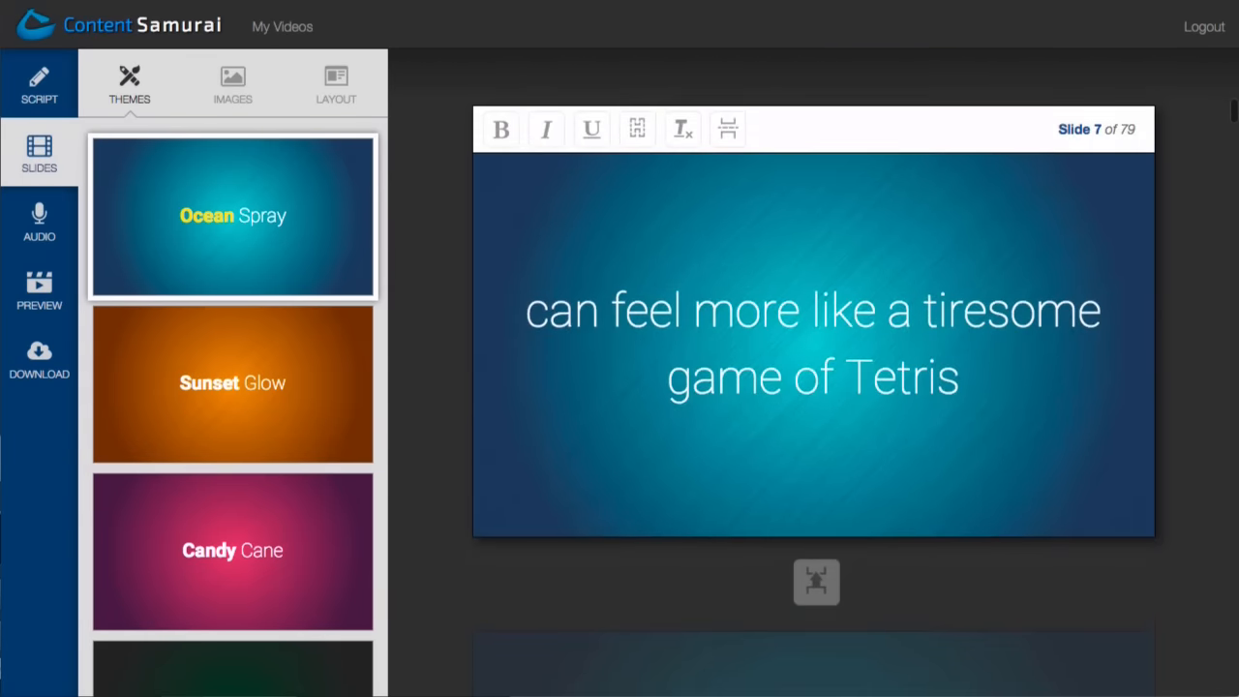
scroll(813, 387, down, 5)
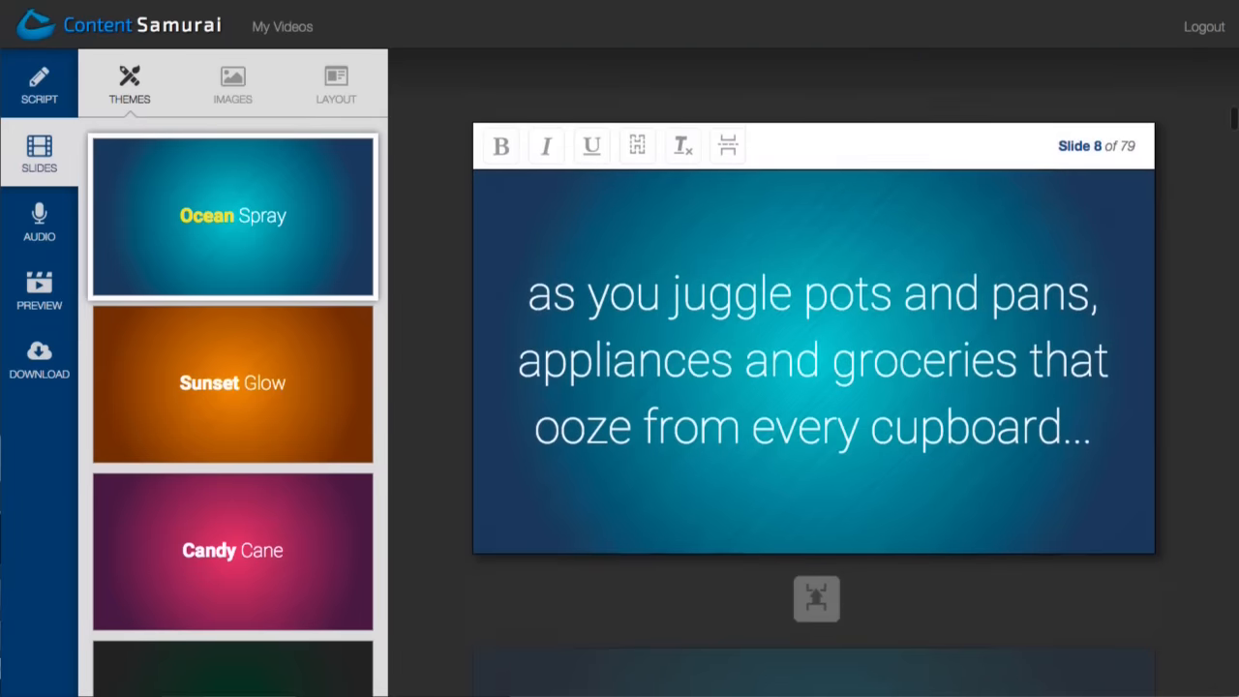
scroll(813, 388, down, 5)
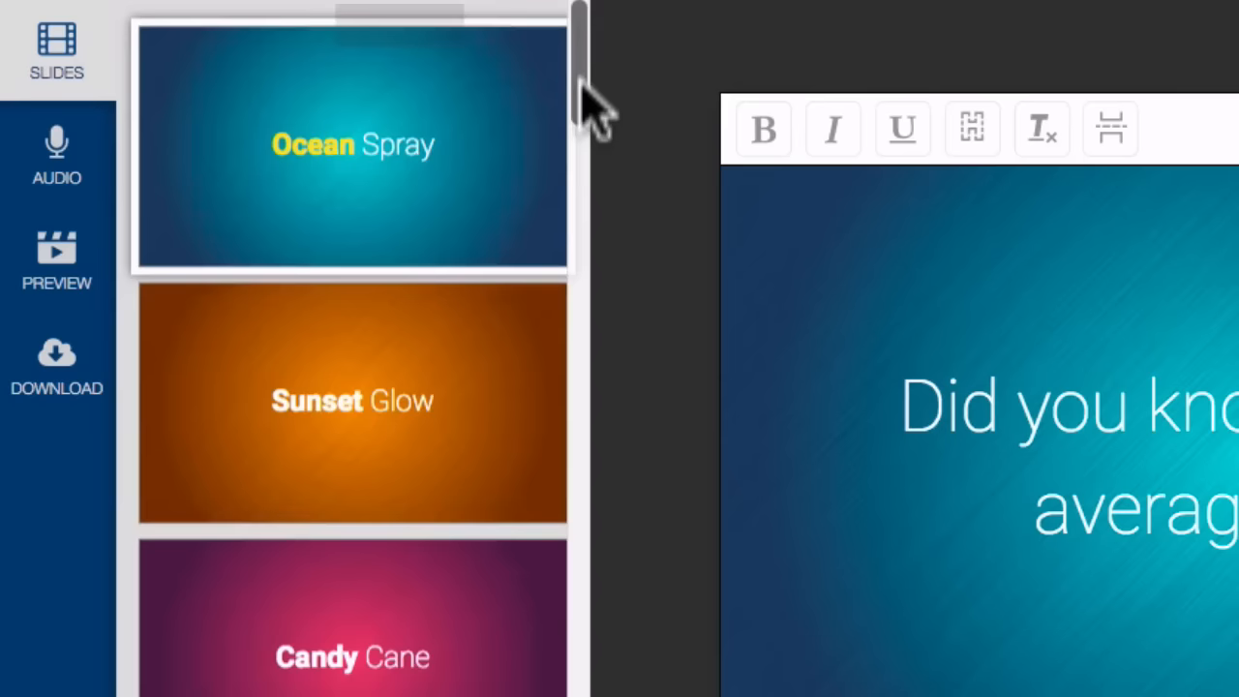
Browse the available slide themes and apply the Sunset Glow theme to the video.
drag(373, 178, 372, 304)
mouse_move(585, 305)
mouse_down()
mouse_move(575, 368)
mouse_move(590, 33)
mouse_up()
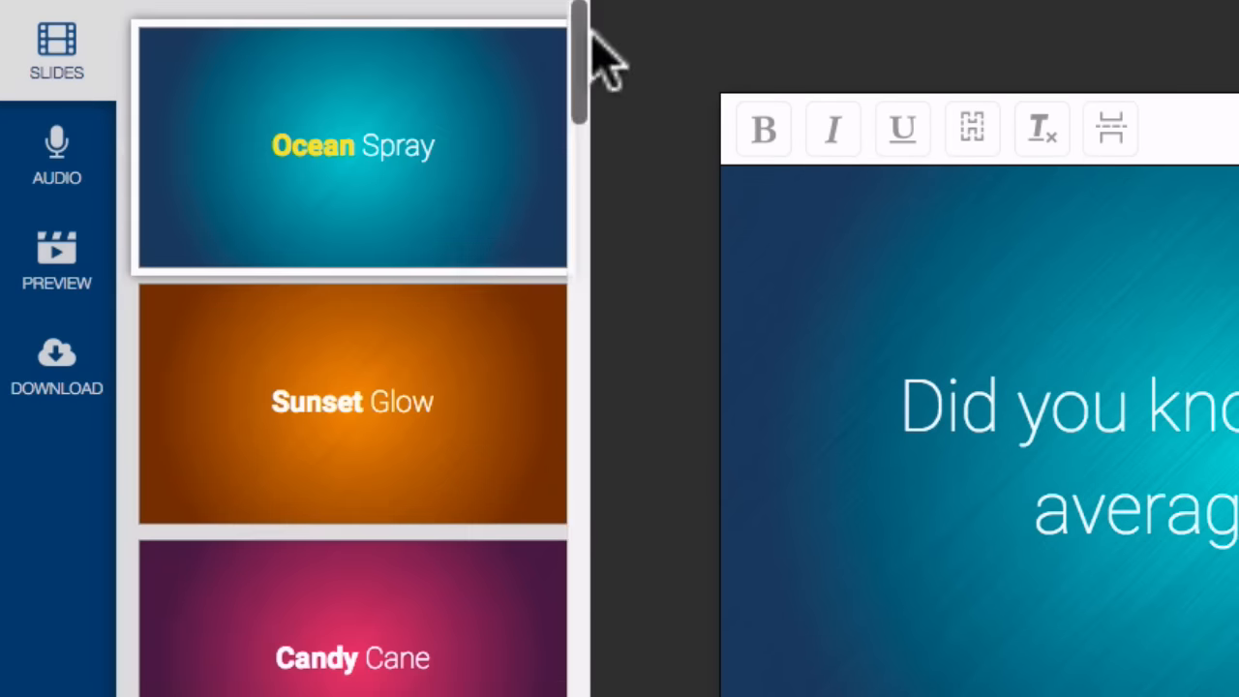
click(441, 360)
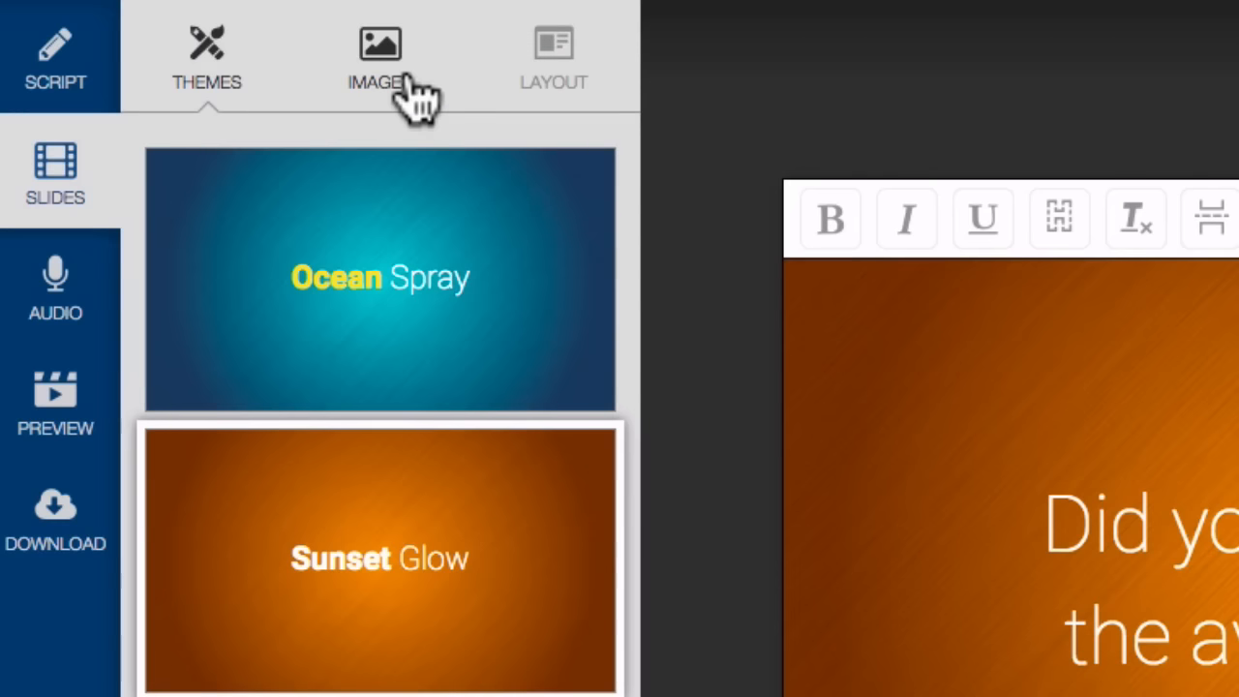
Search the image library for "kitchen" and set the white kitchen with brown window blinds as slide 1's background.
click(248, 98)
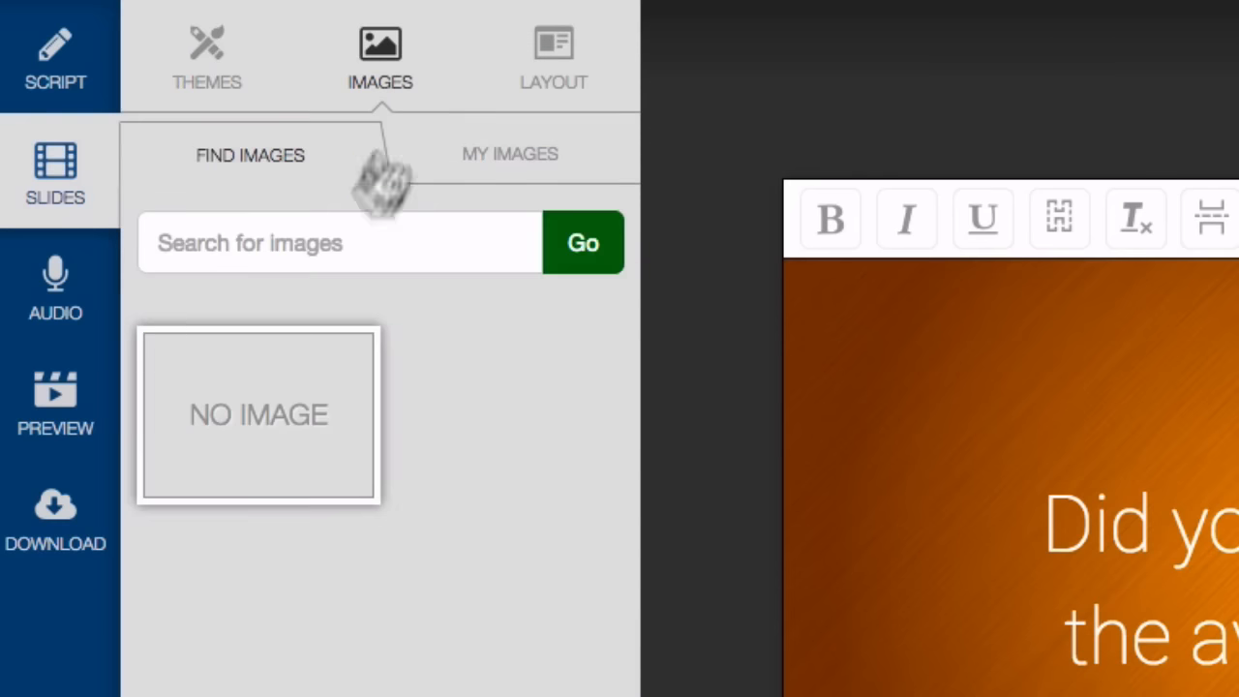
click(297, 241)
text(kitchen)
click(562, 258)
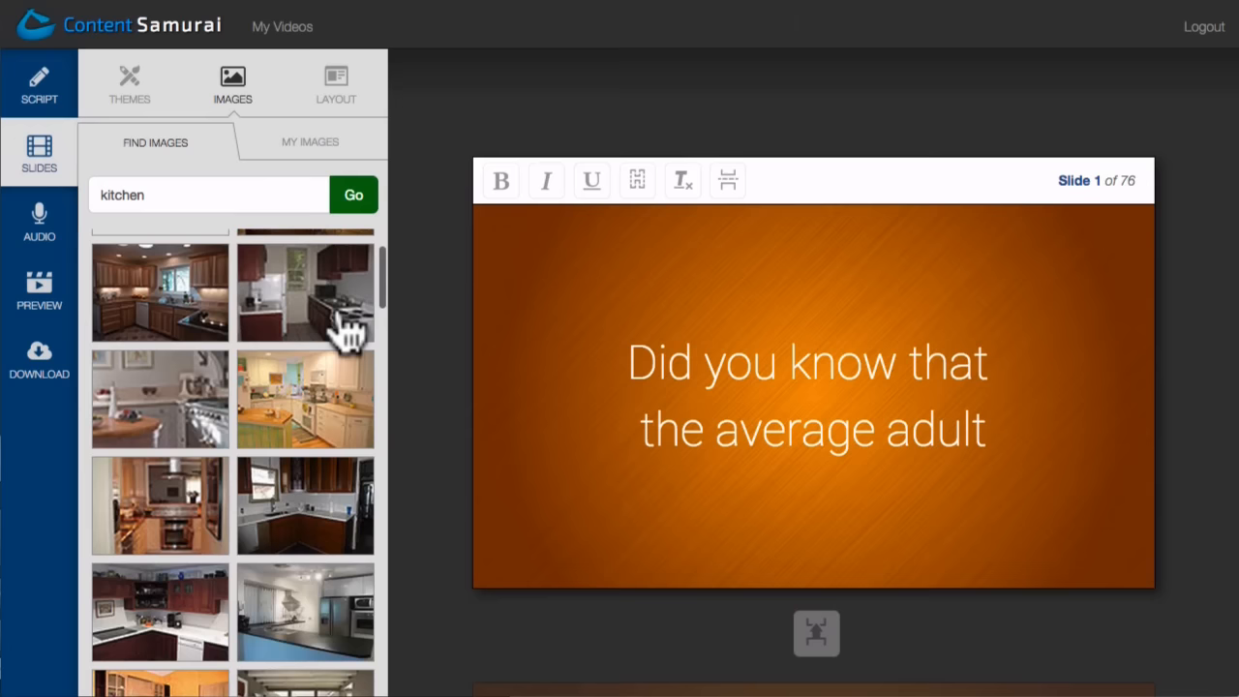
scroll(570, 475, down, 5)
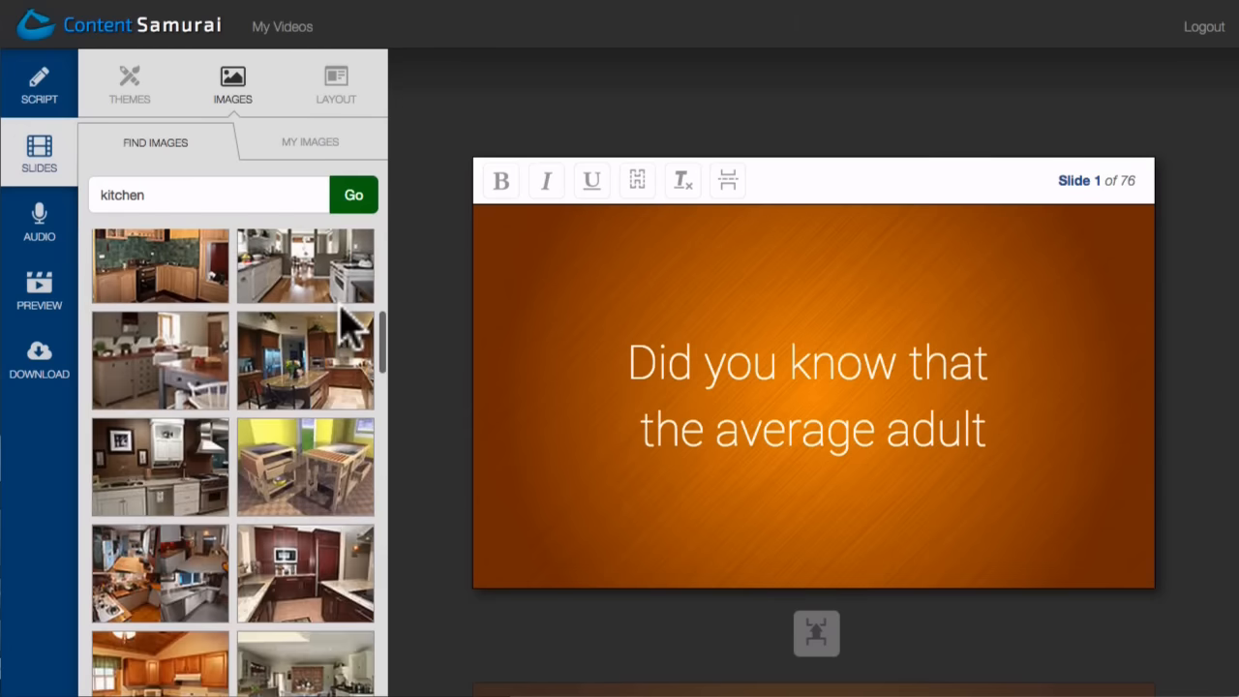
scroll(345, 324, down, 10)
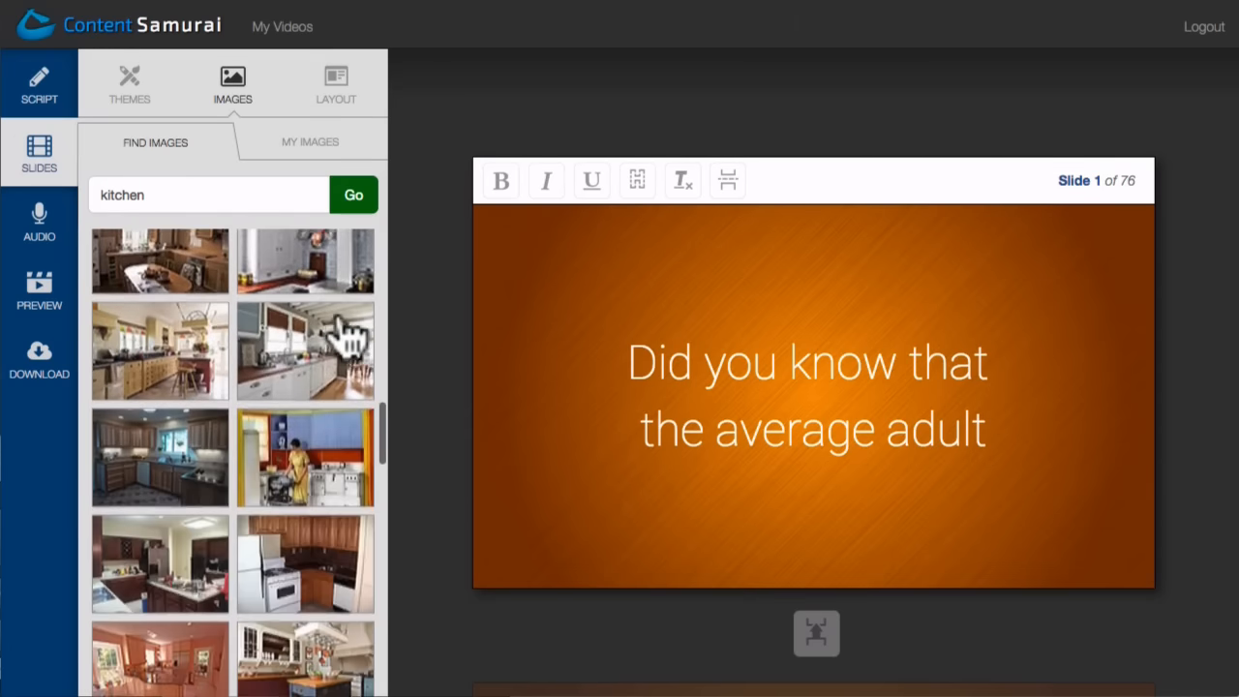
click(344, 334)
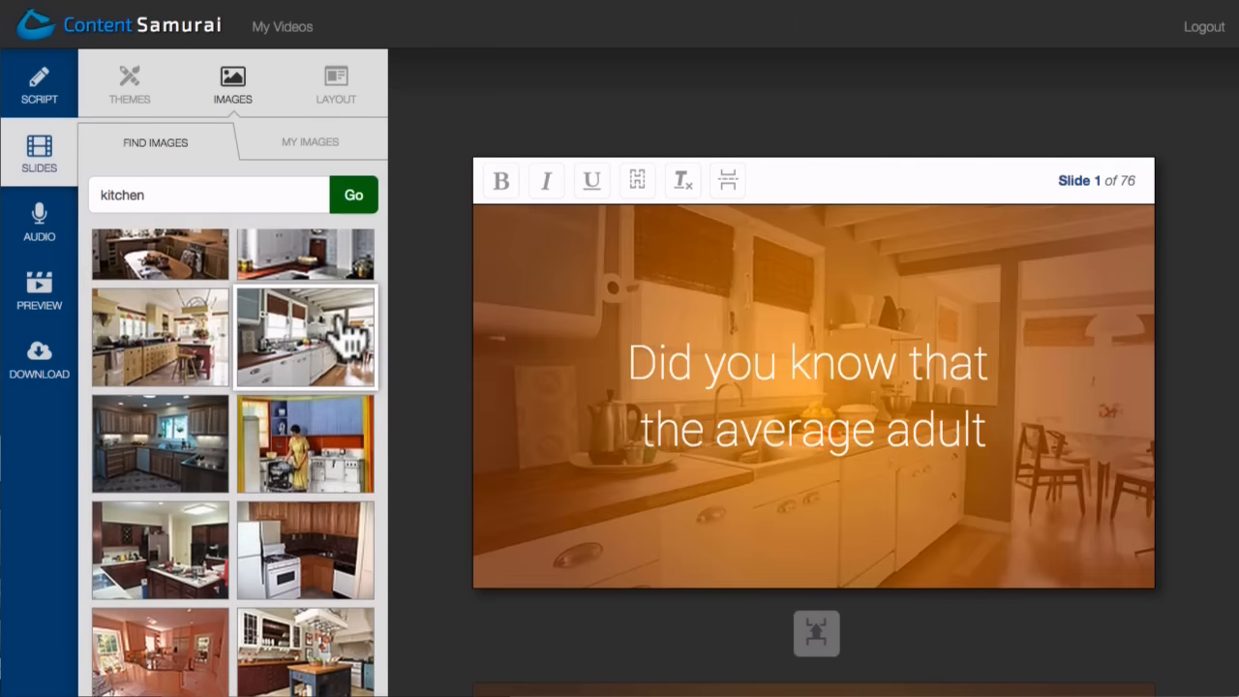
Make the word "know" bold on slide 1 and split the slide directly after it.
double_click(815, 364)
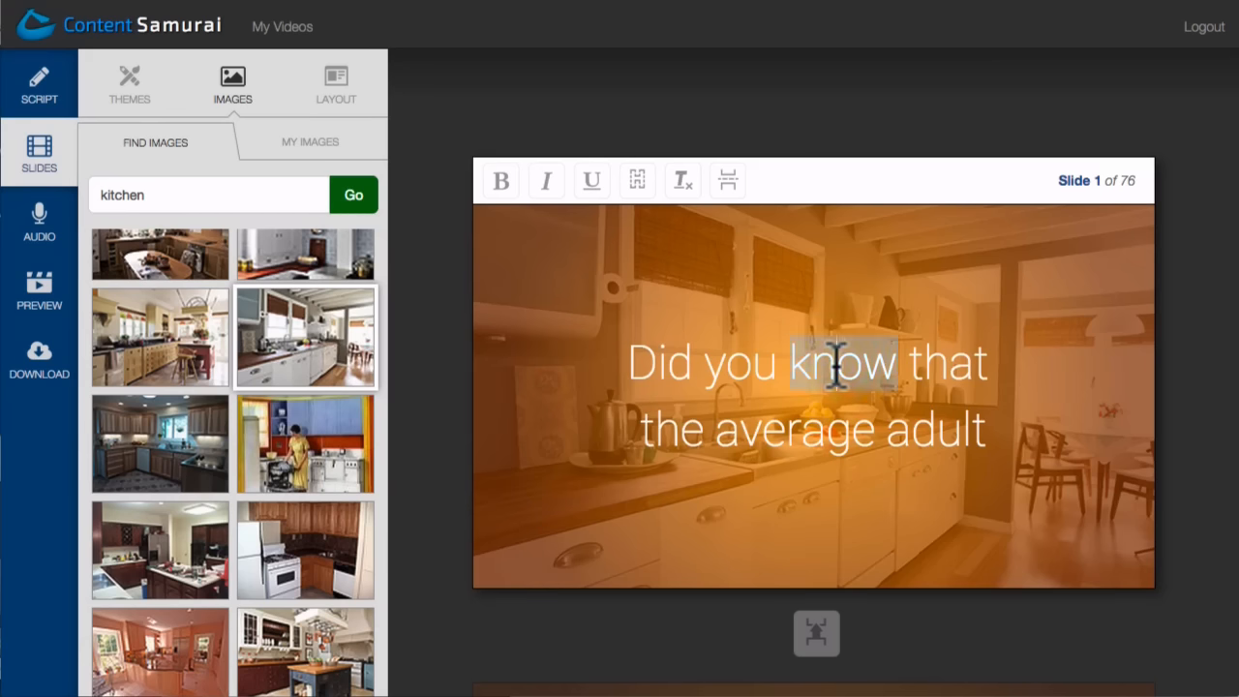
click(500, 181)
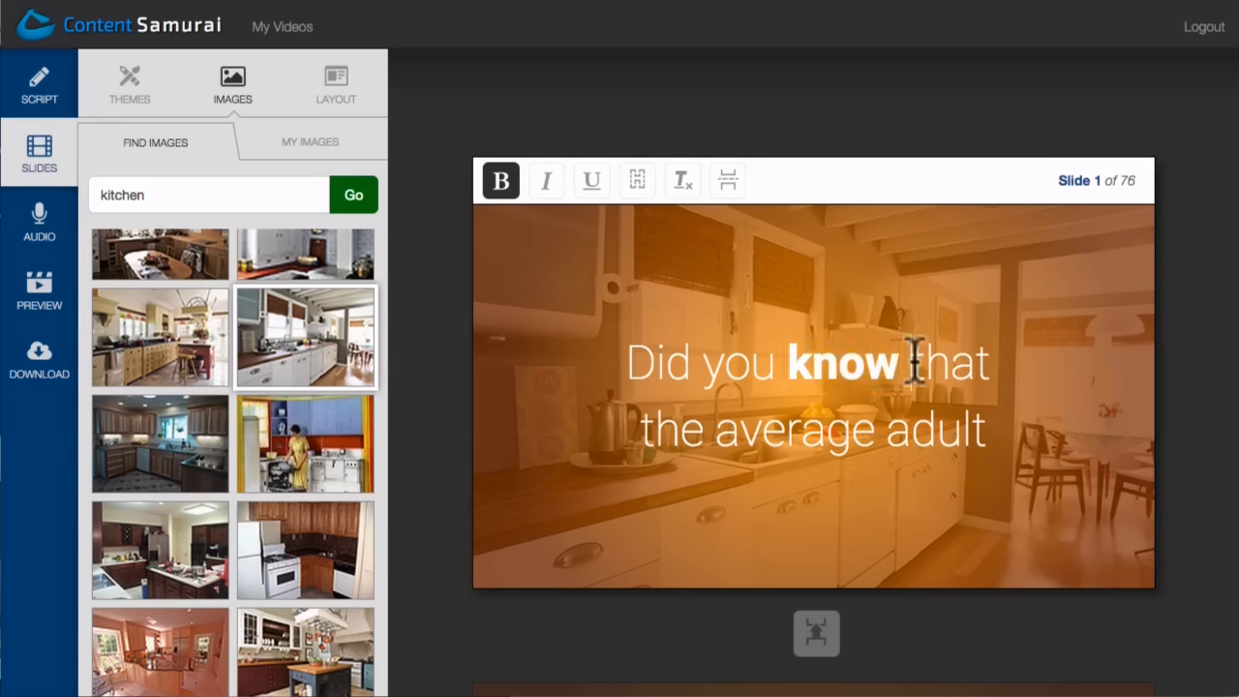
click(729, 181)
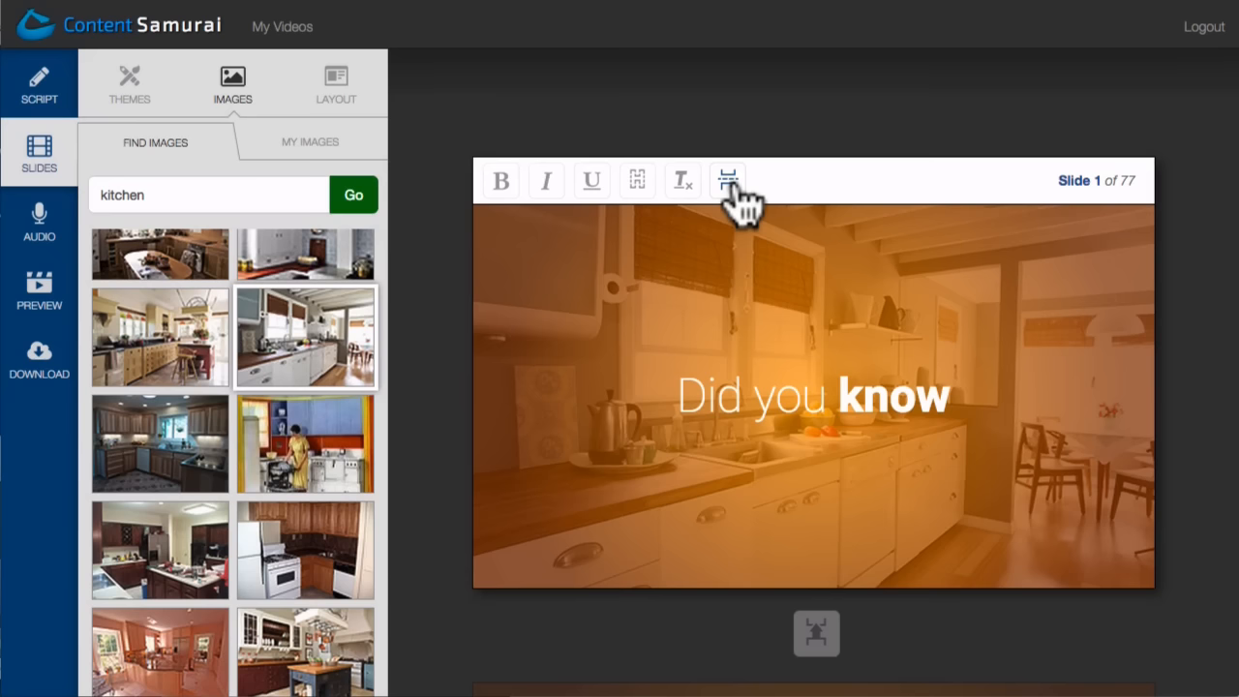
Hide the text on slide 1 and replace its background with an own kitchen photo uploaded to My Images.
click(636, 181)
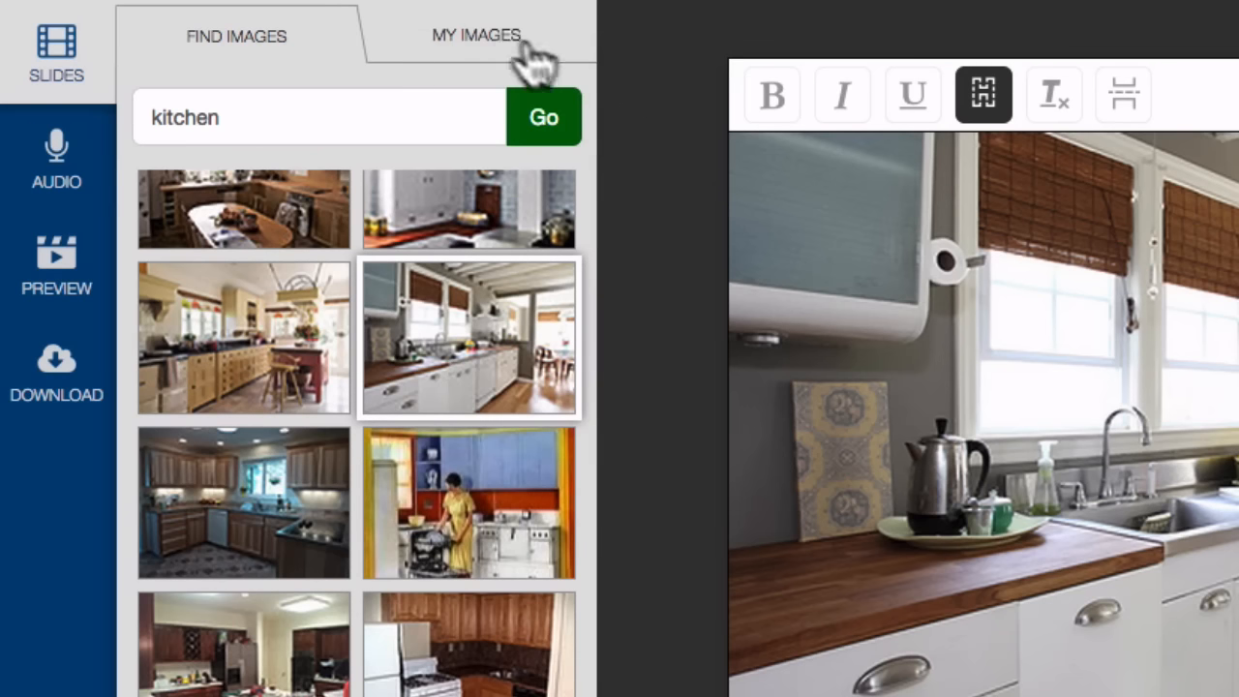
click(501, 50)
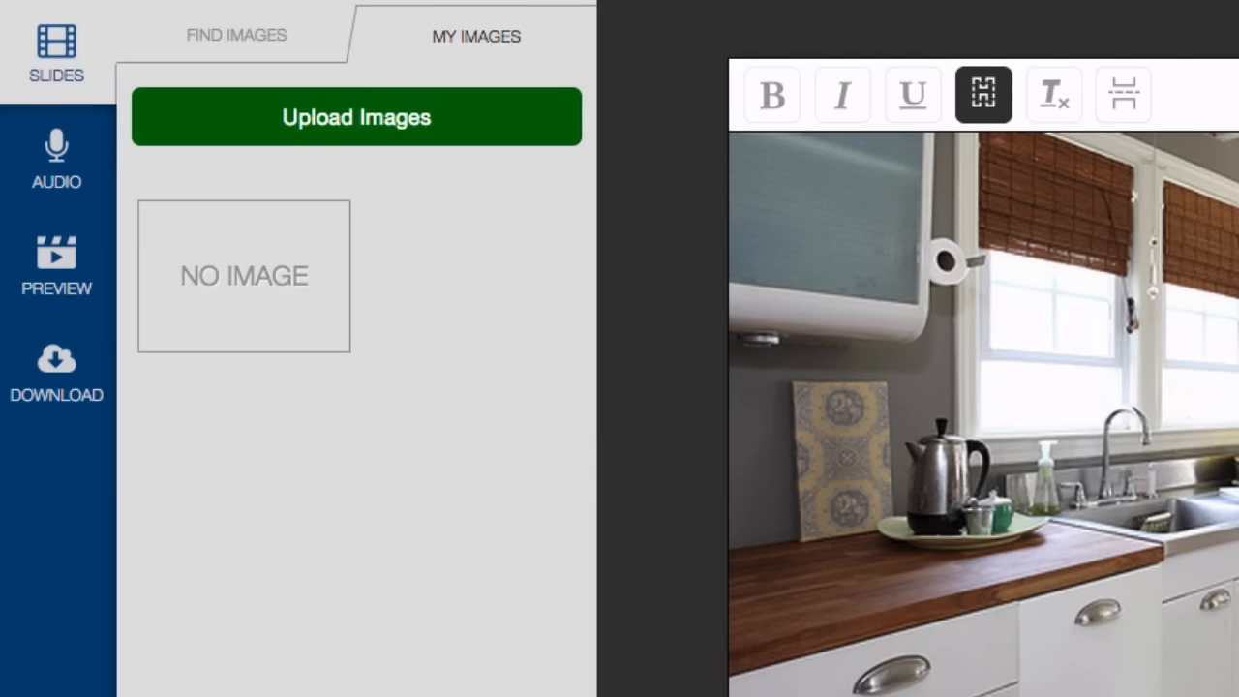
drag(1238, 373, 469, 382)
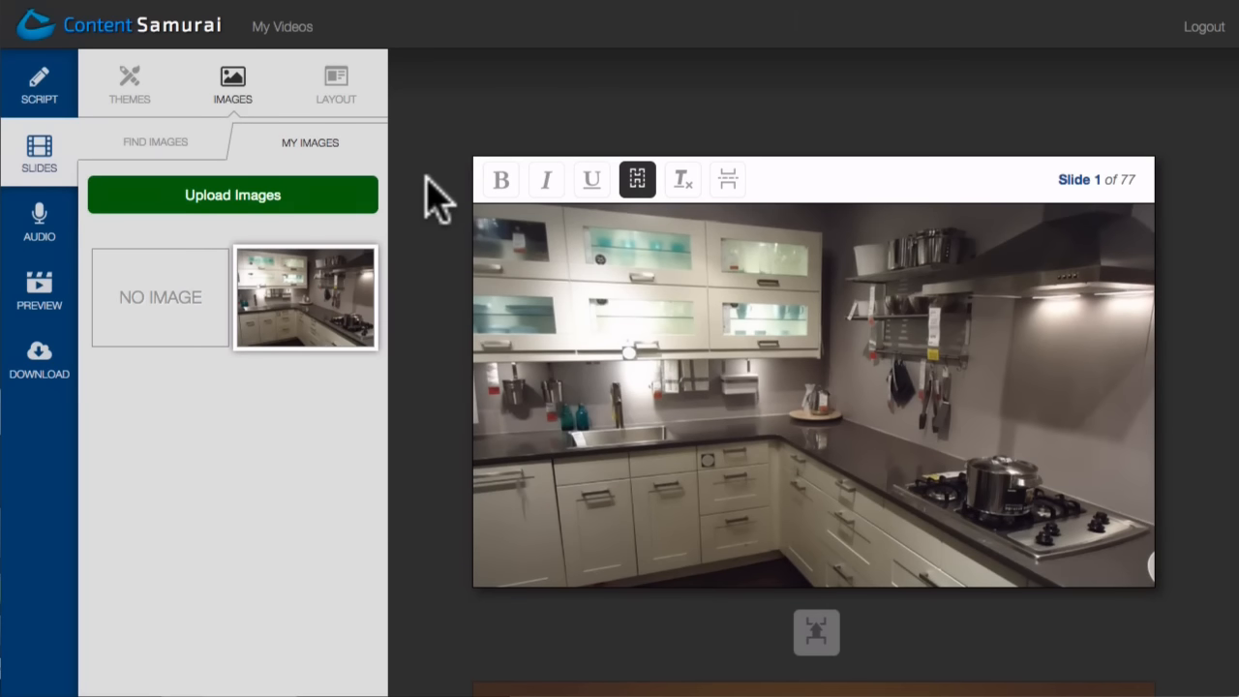
Browse the text and image layouts for slide 1 and choose one of them.
click(334, 96)
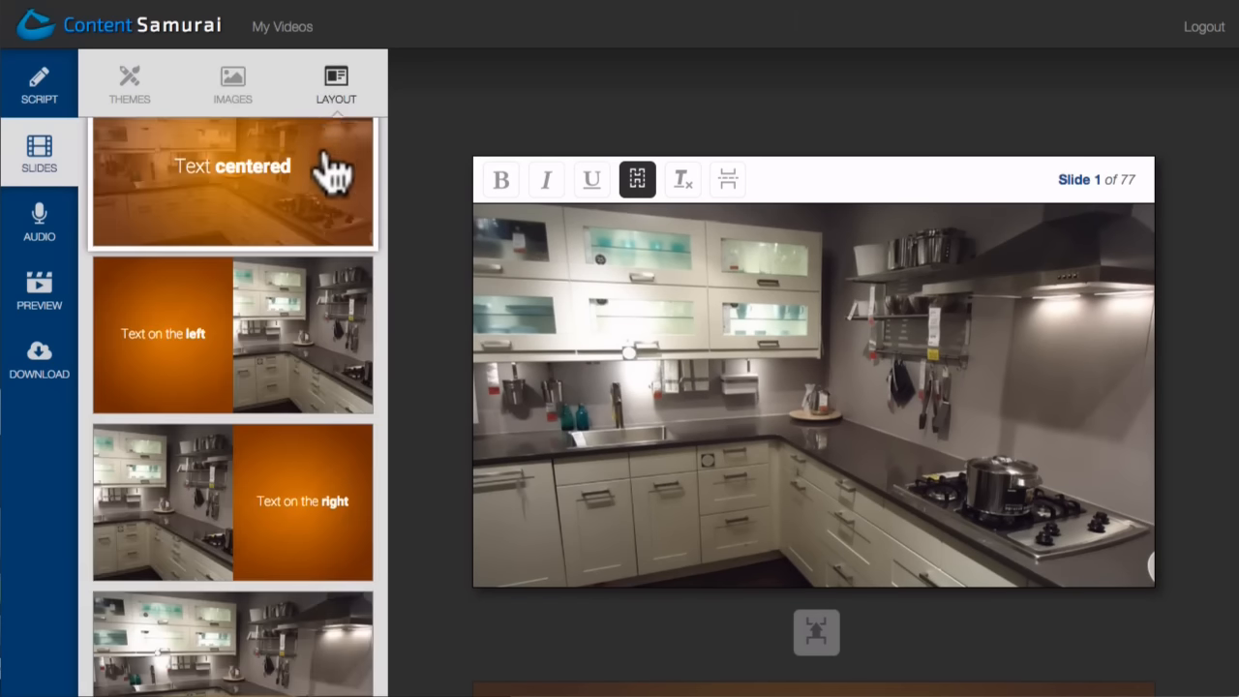
scroll(333, 177, down, 3)
click(310, 225)
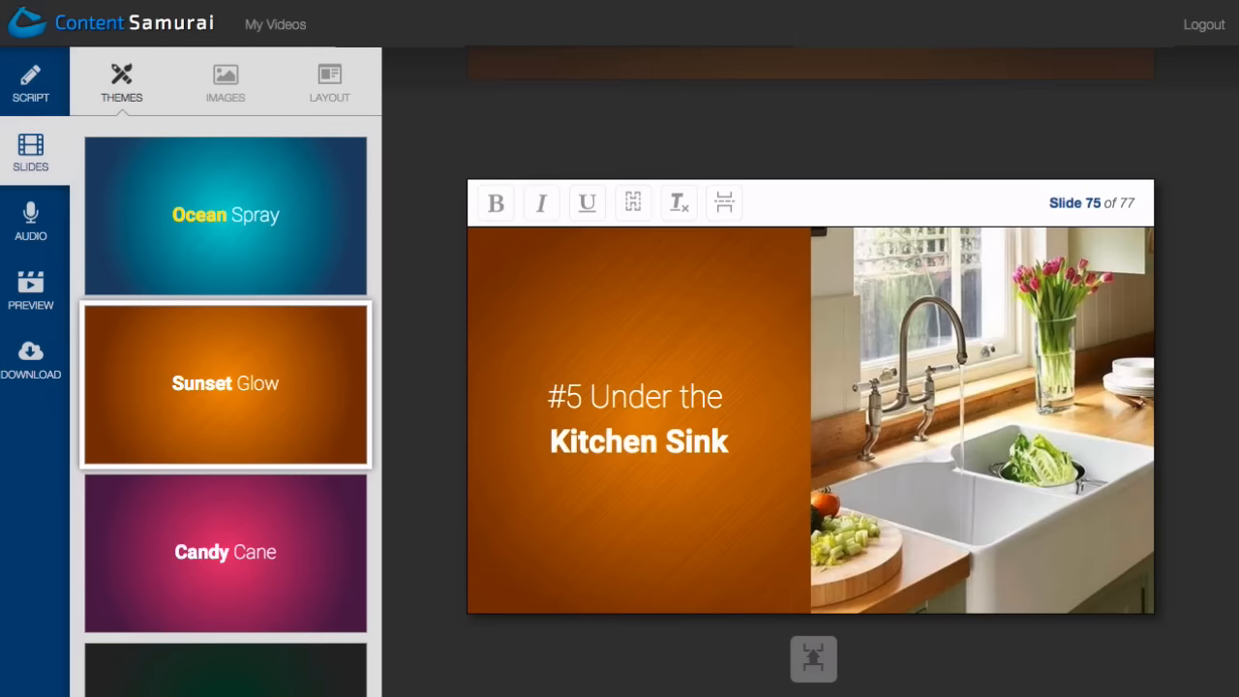
Review the finished slides from slide 75, "#5 Under the Kitchen Sink", onward.
scroll(810, 435, down, 5)
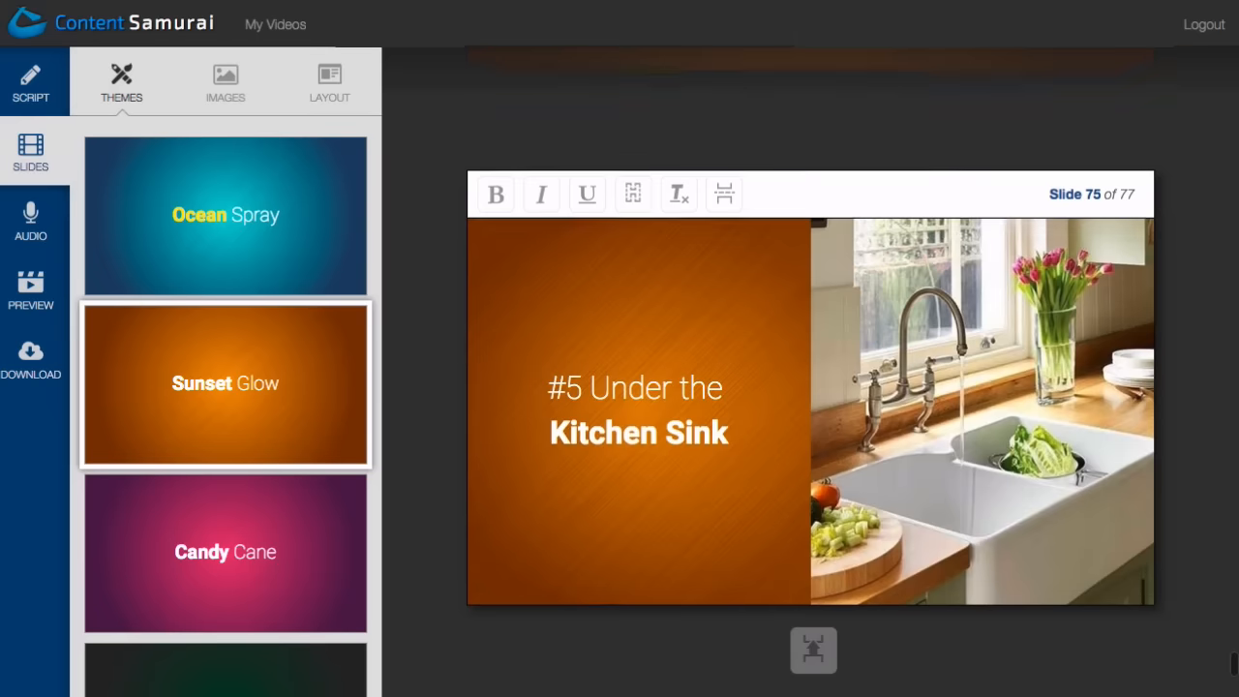
scroll(811, 436, down, 5)
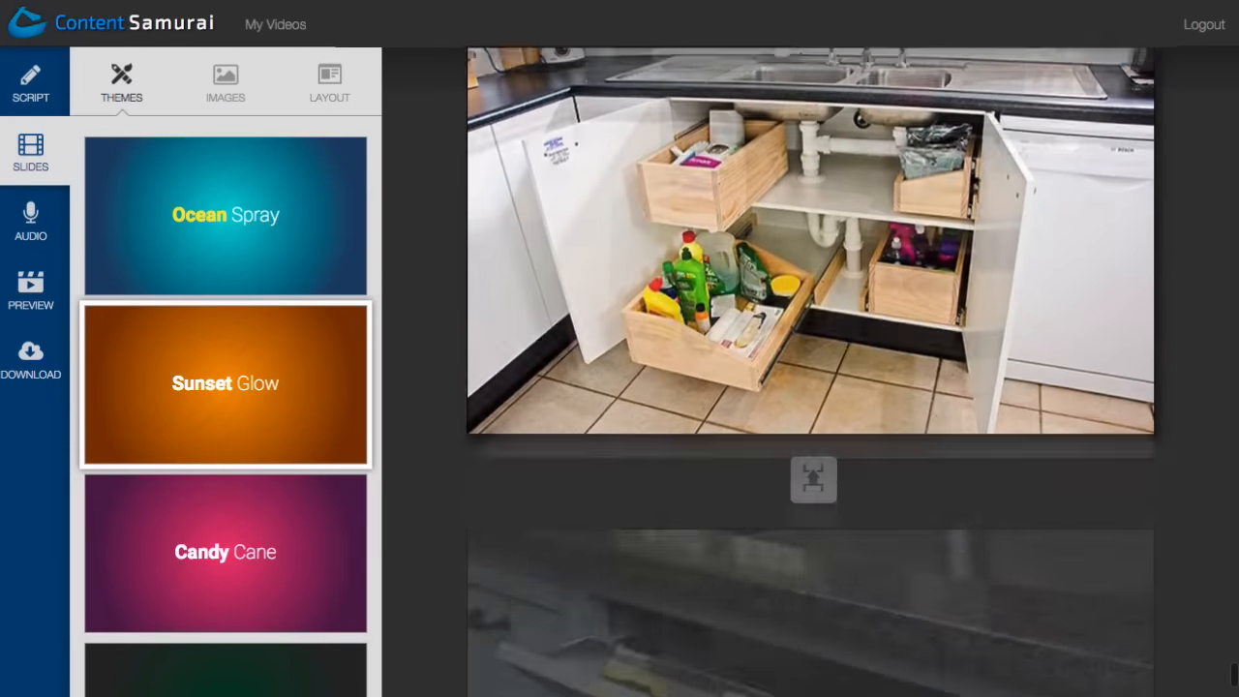
Leave the completed slides for the audio recording stage and look through the first script sentences.
scroll(811, 435, down, 3)
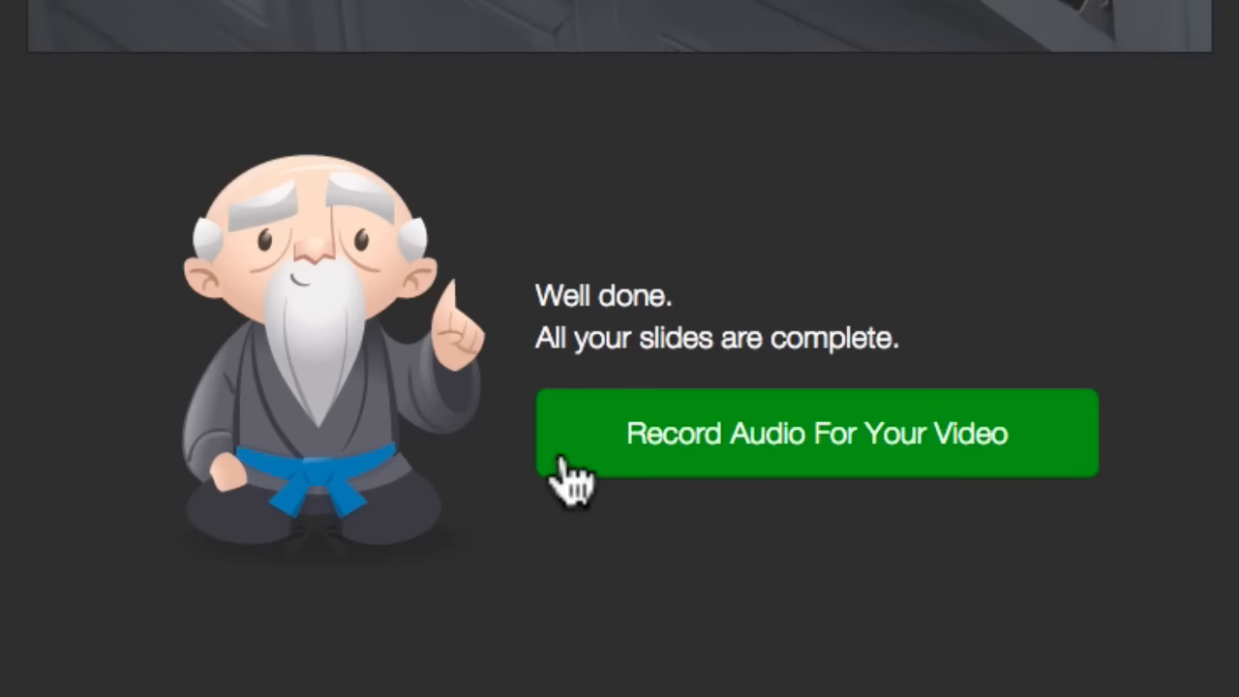
click(561, 461)
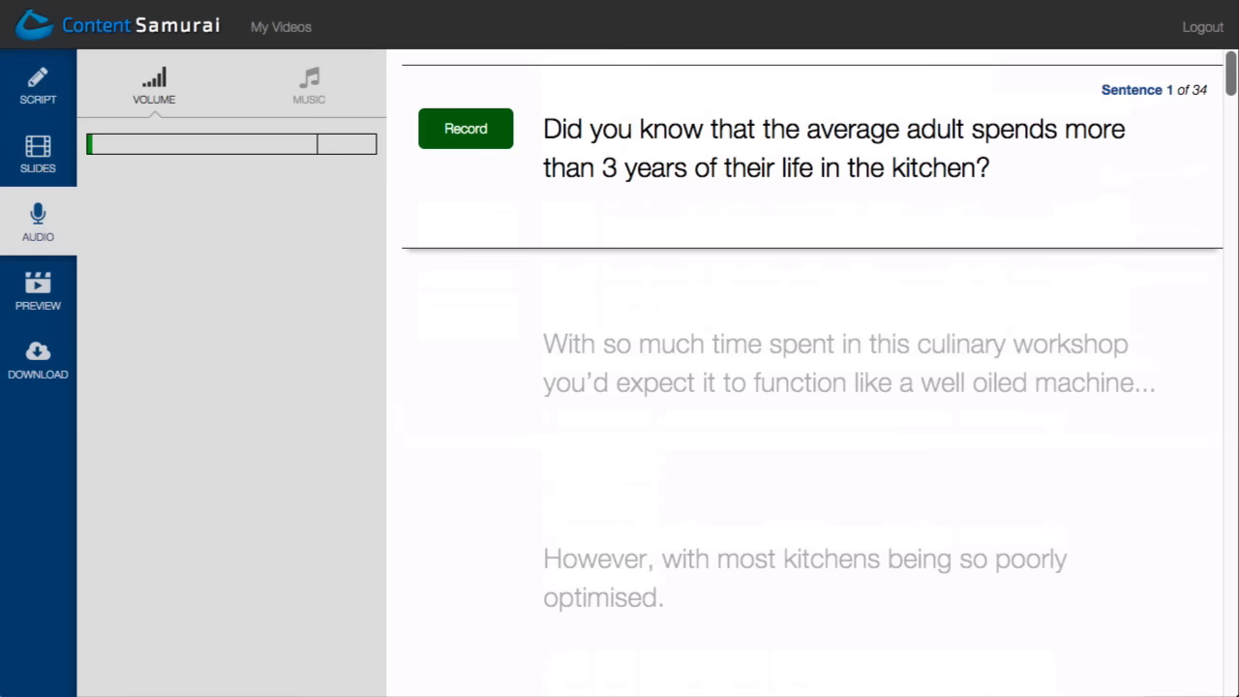
scroll(810, 372, down, 4)
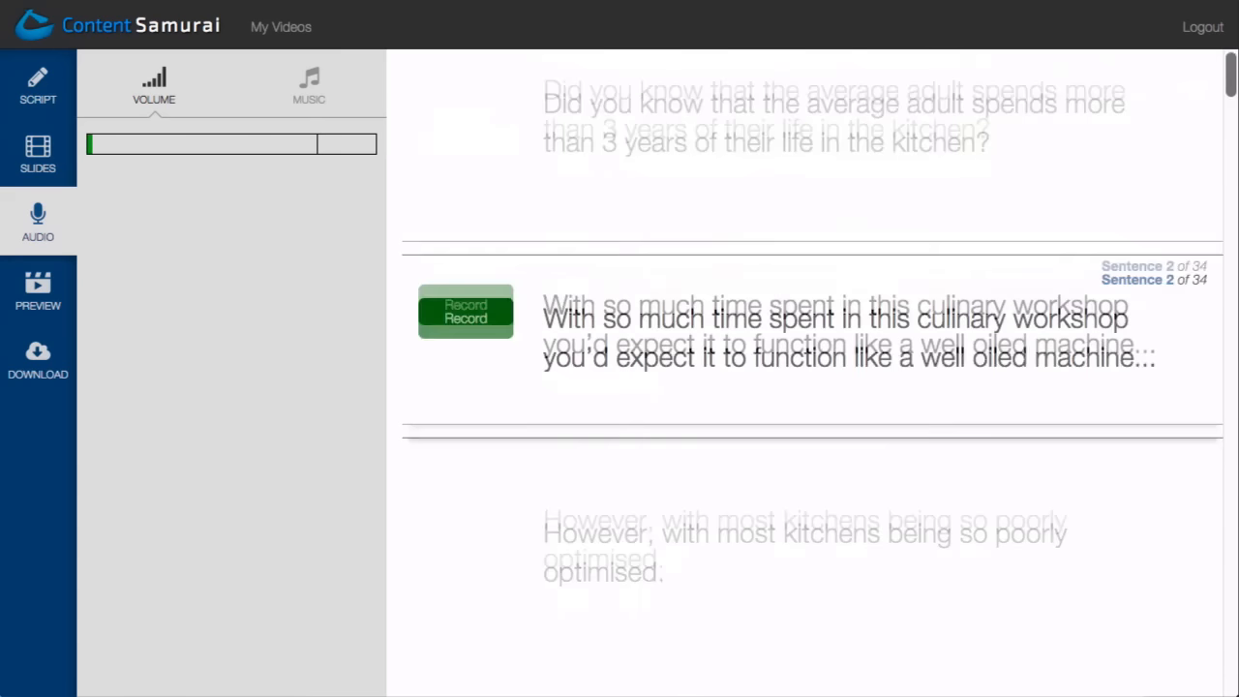
scroll(810, 373, down, 4)
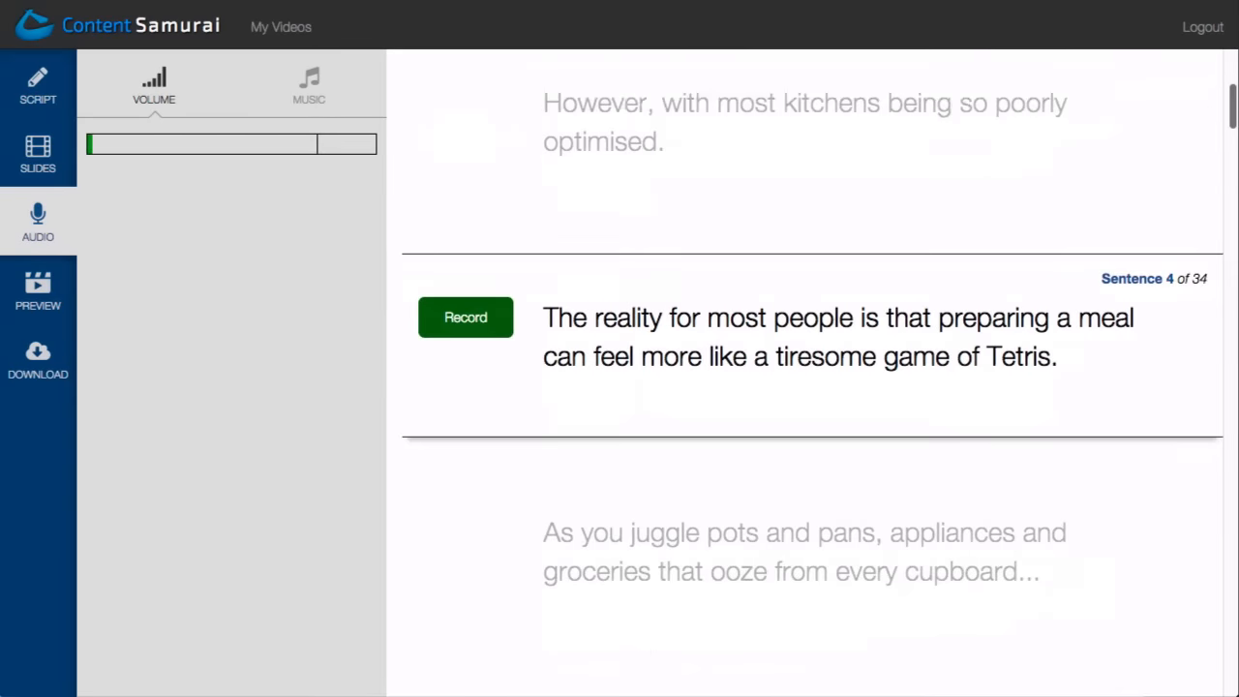
scroll(810, 372, down, 4)
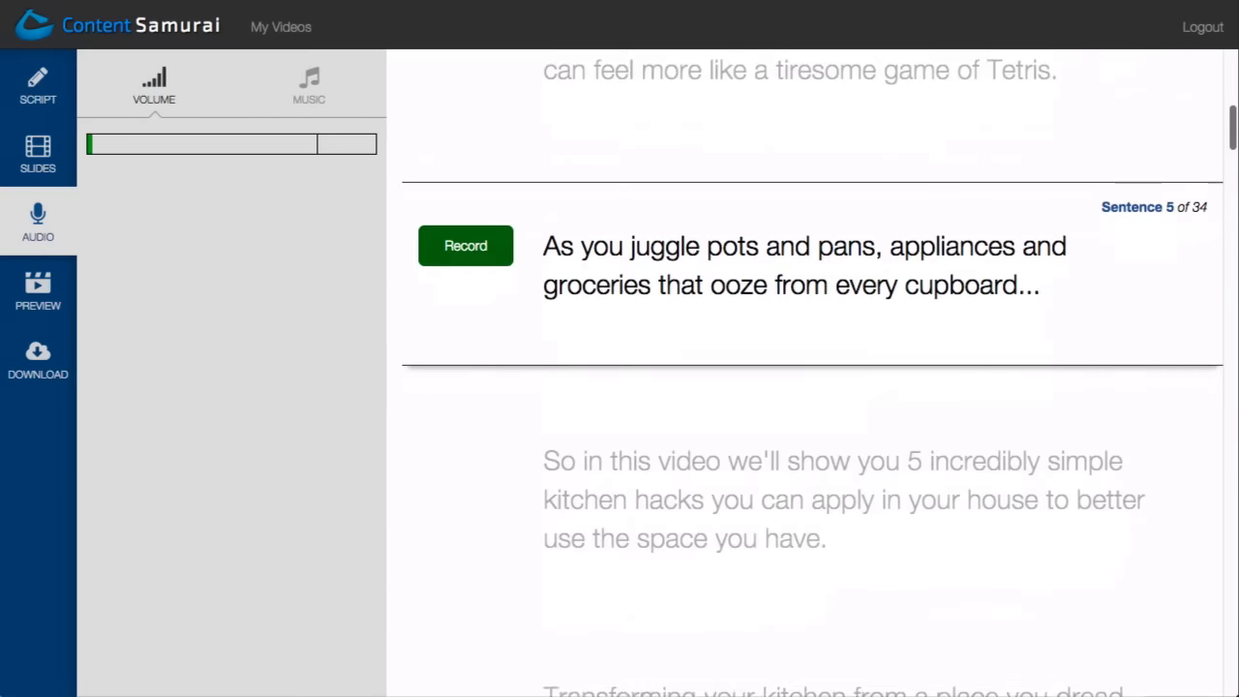
scroll(810, 373, up, 2)
scroll(810, 372, up, 8)
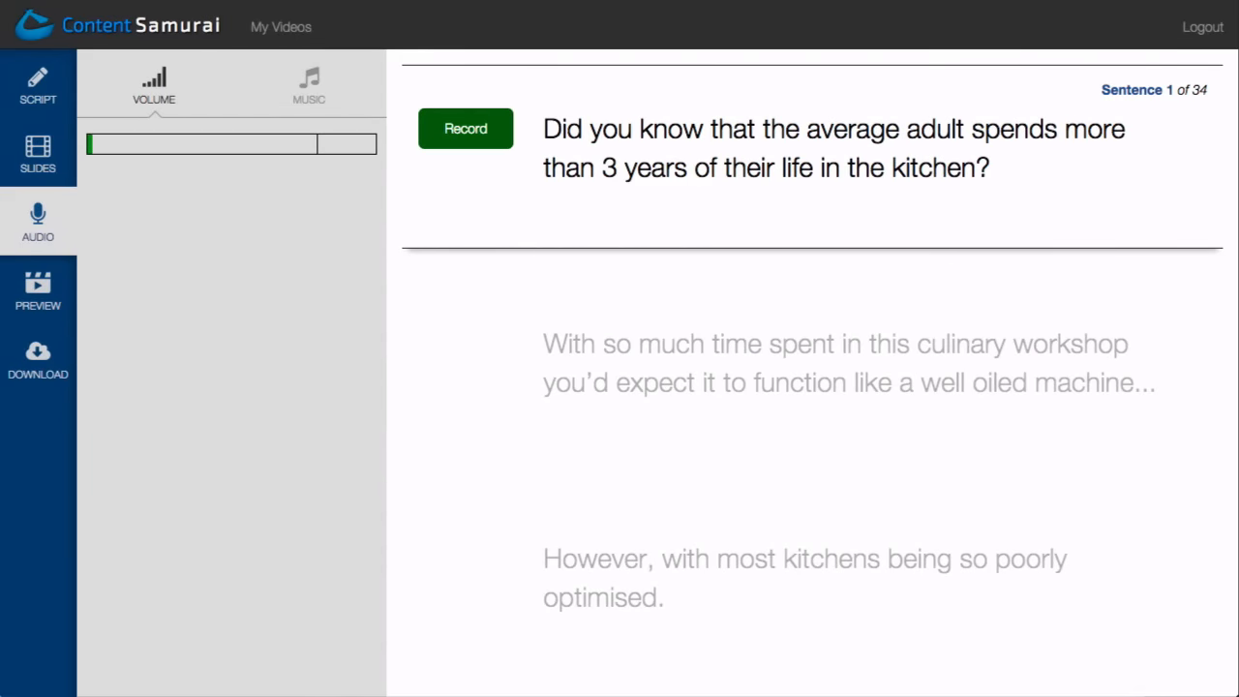
Record the voice-over for sentence 1, "Did you know that the average adult spends more than 3 years...", and advance to sentence 2.
click(501, 146)
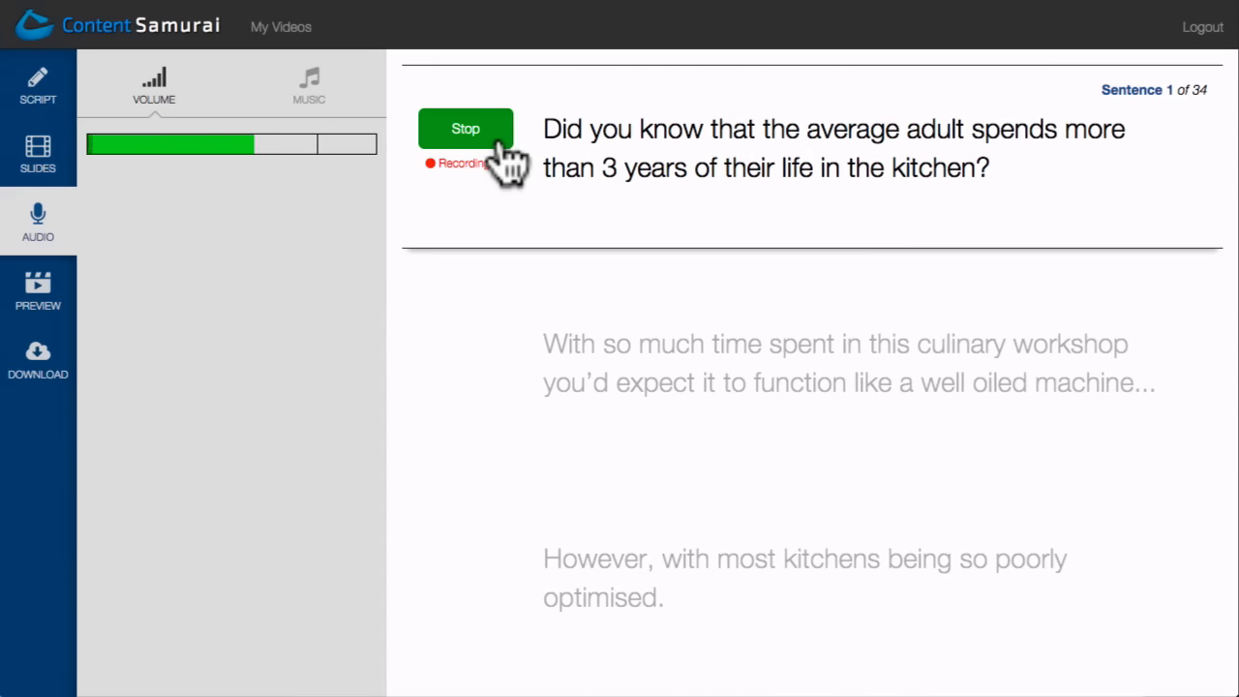
click(501, 145)
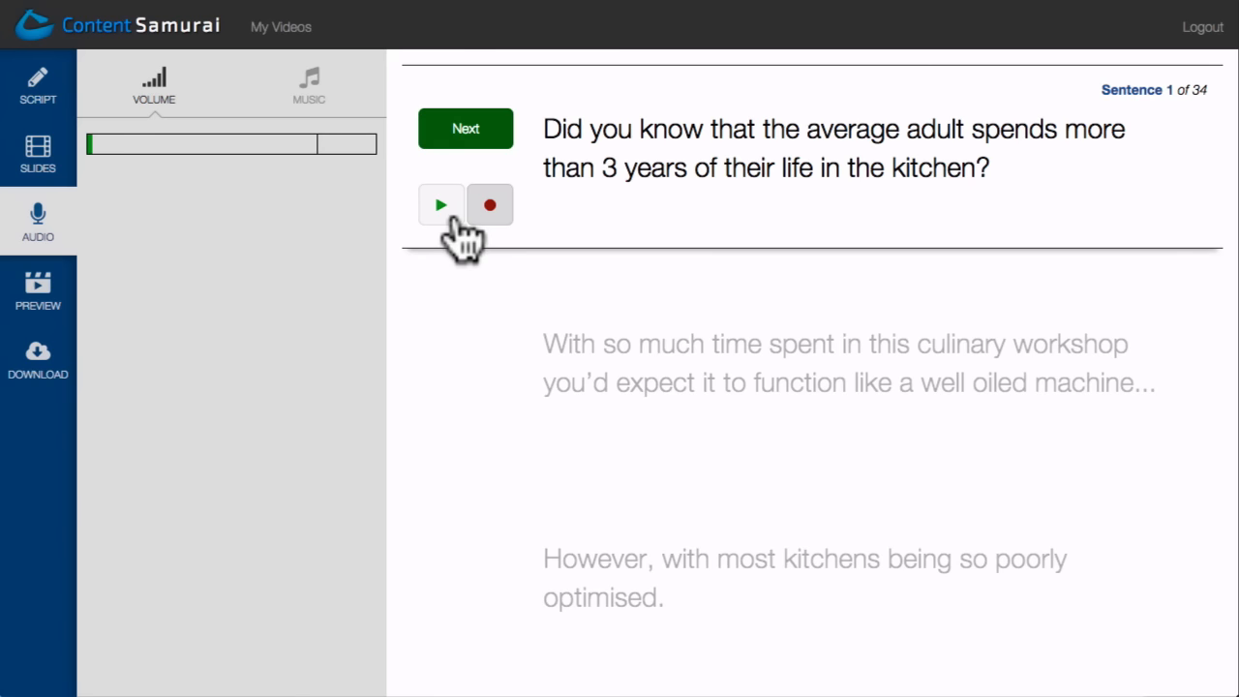
click(501, 148)
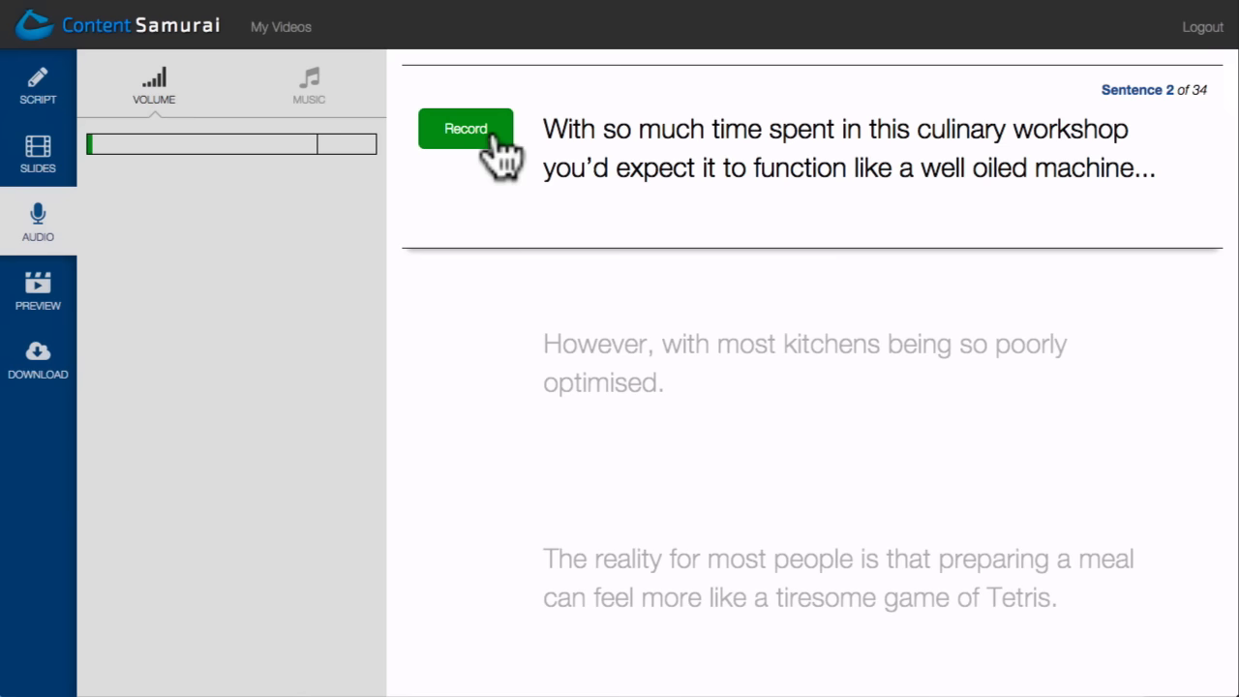
Record the voice-over for sentences 2, 3 and 4 one after another and advance to sentence 5.
click(495, 140)
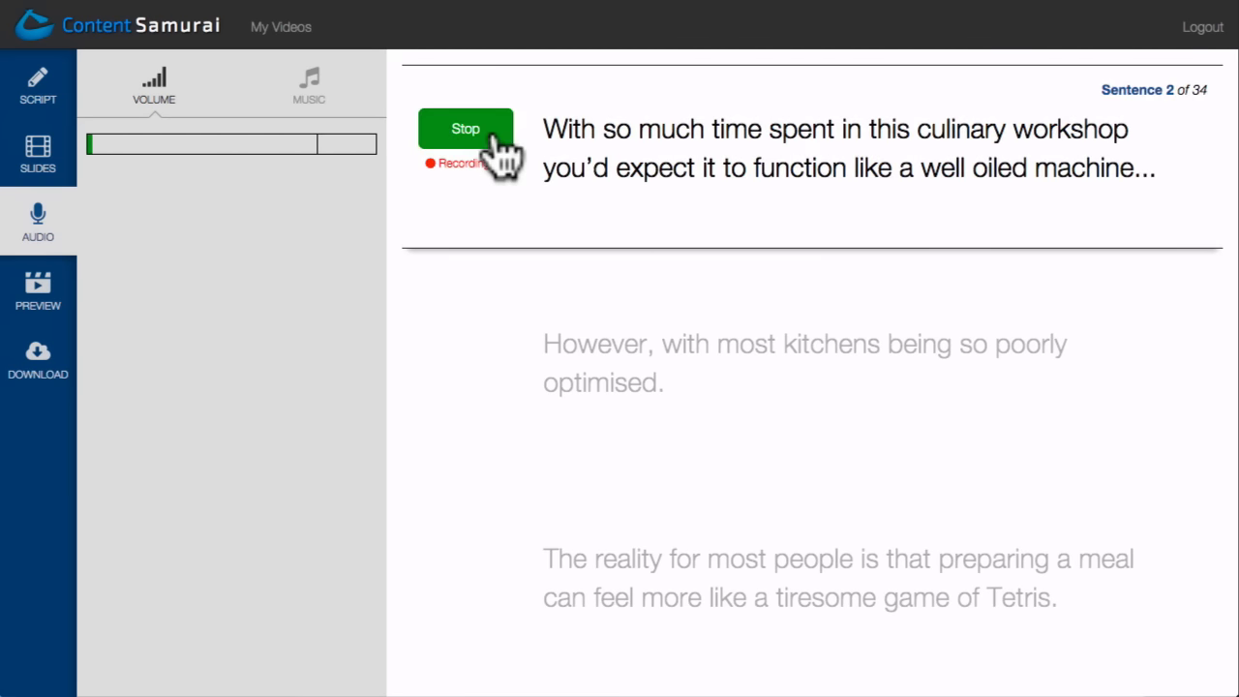
click(495, 140)
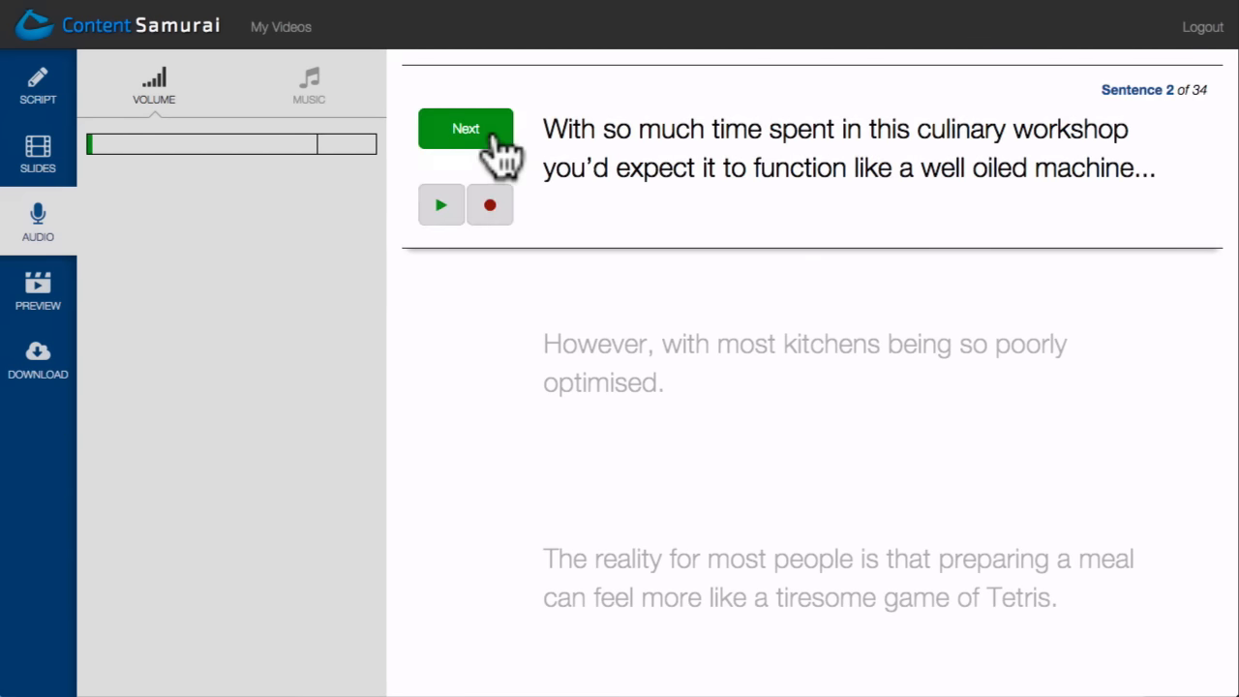
click(496, 141)
click(496, 140)
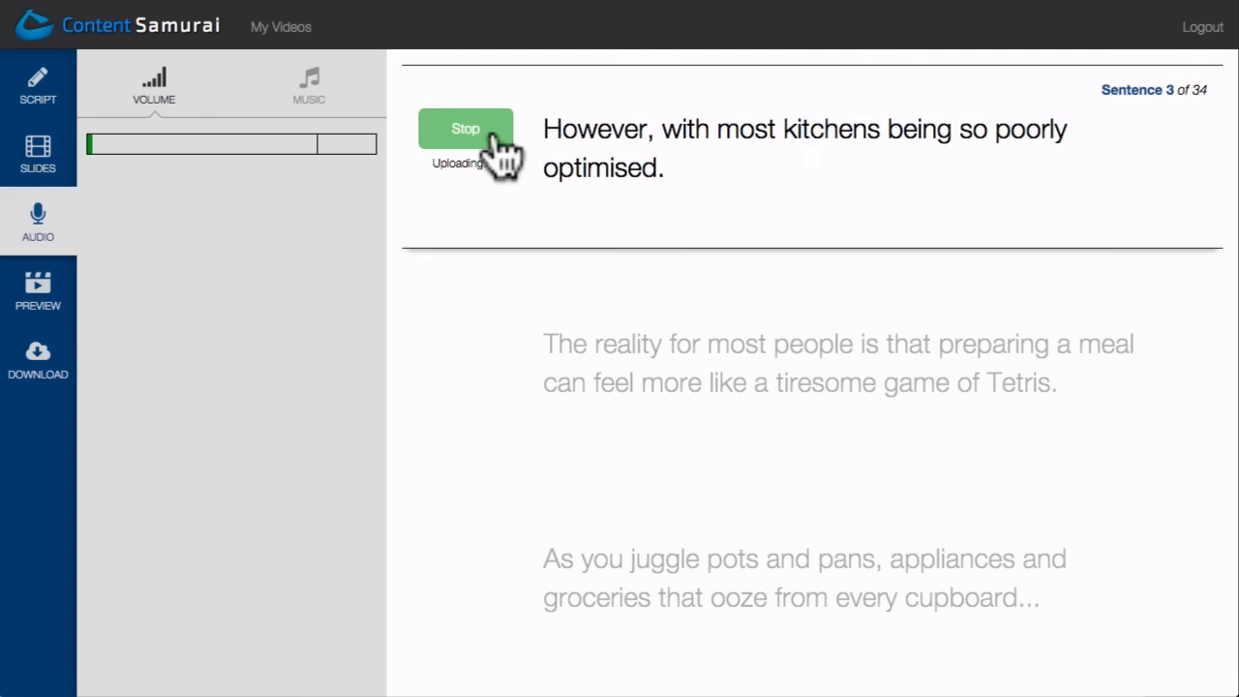
click(495, 141)
click(496, 140)
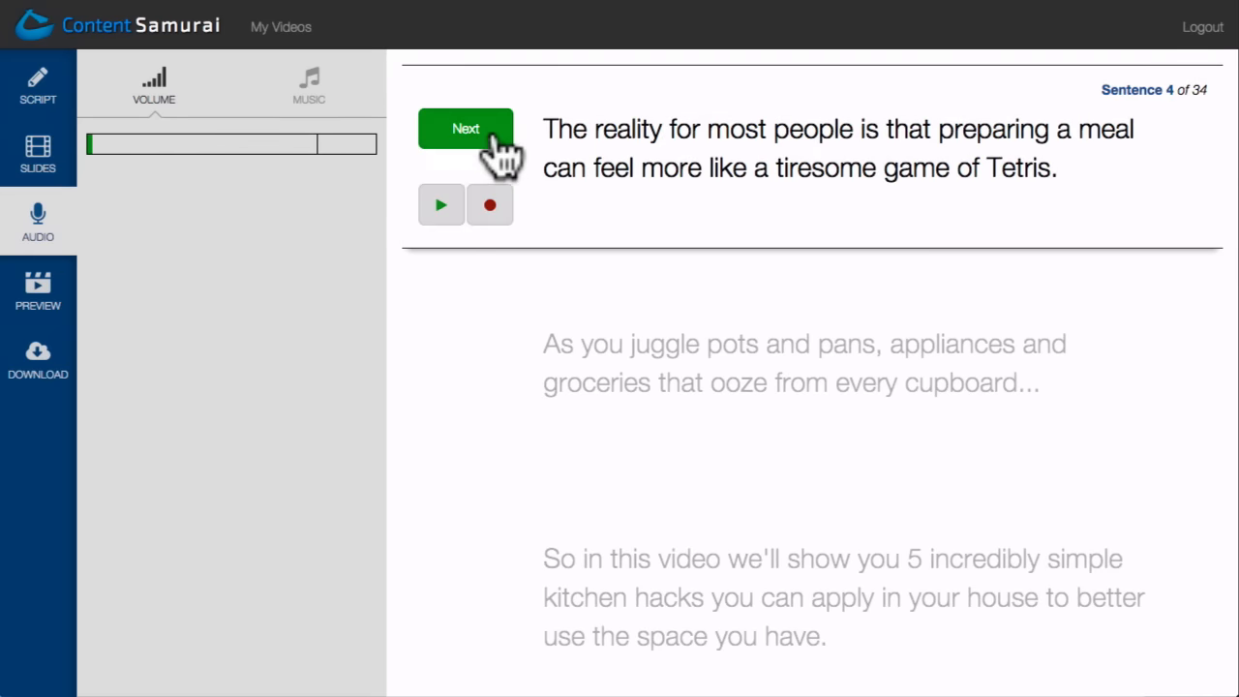
click(496, 137)
Record the voice-over for sentences 5 and 6 and start recording sentence 7, "Transforming your kitchen from a place you dread...".
click(495, 138)
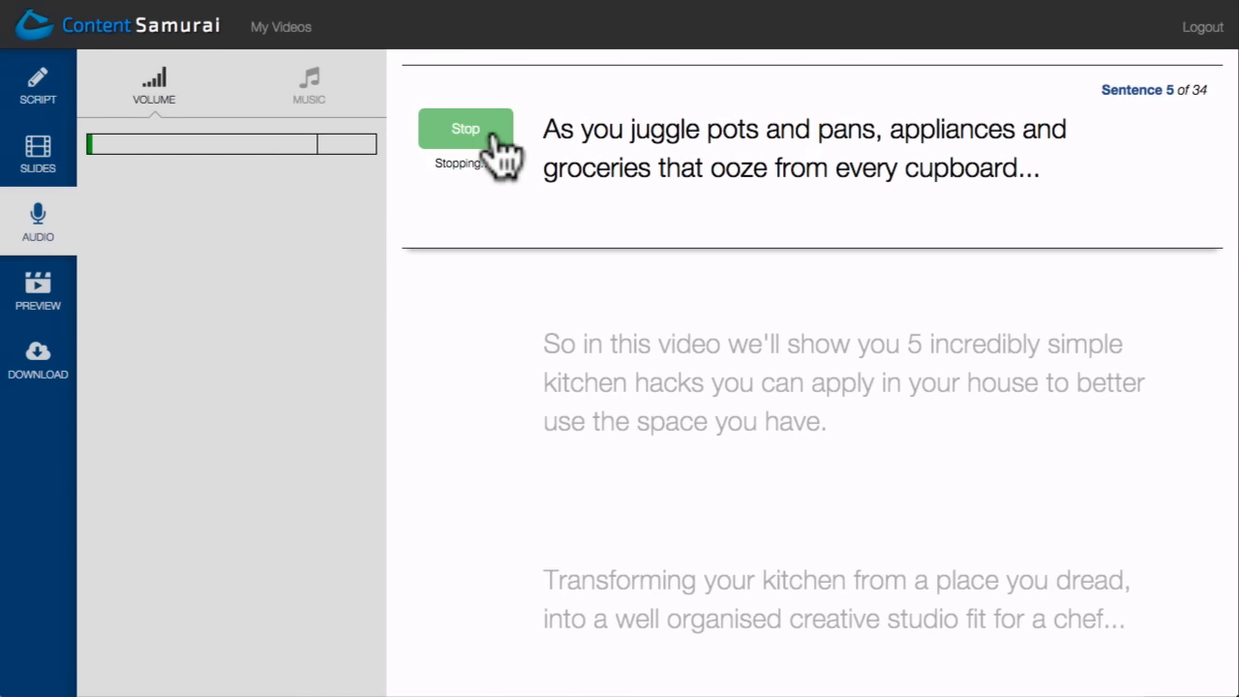
click(496, 138)
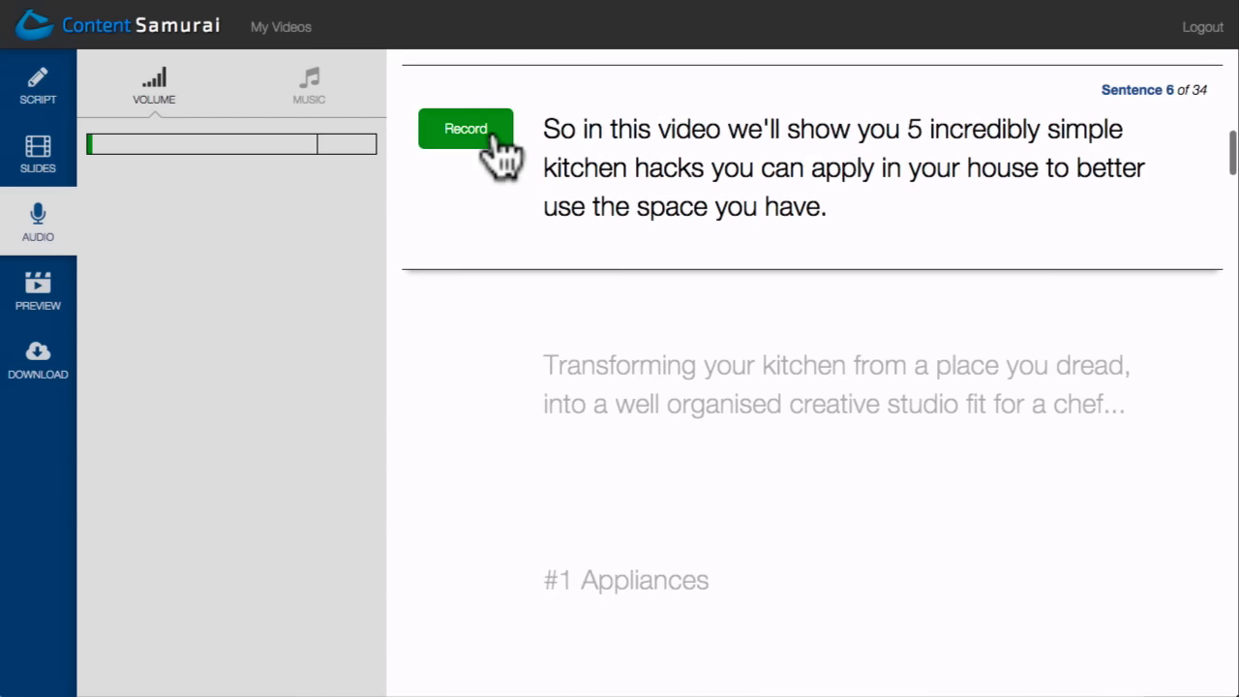
click(495, 137)
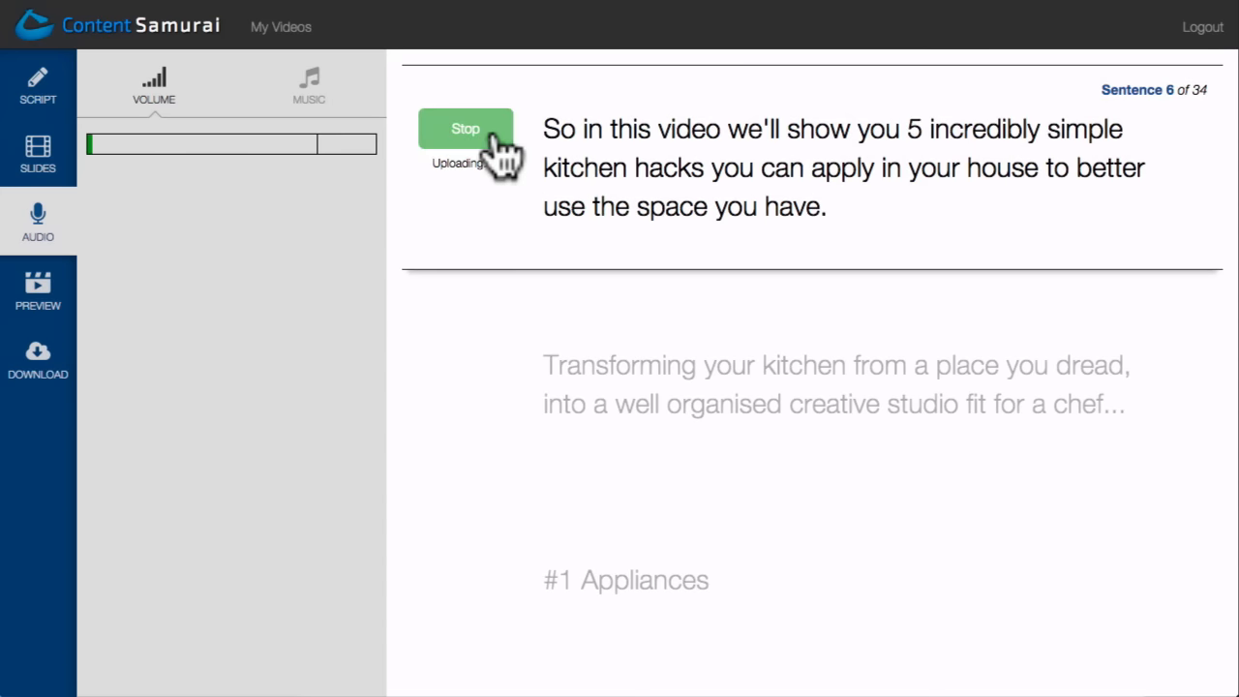
click(493, 141)
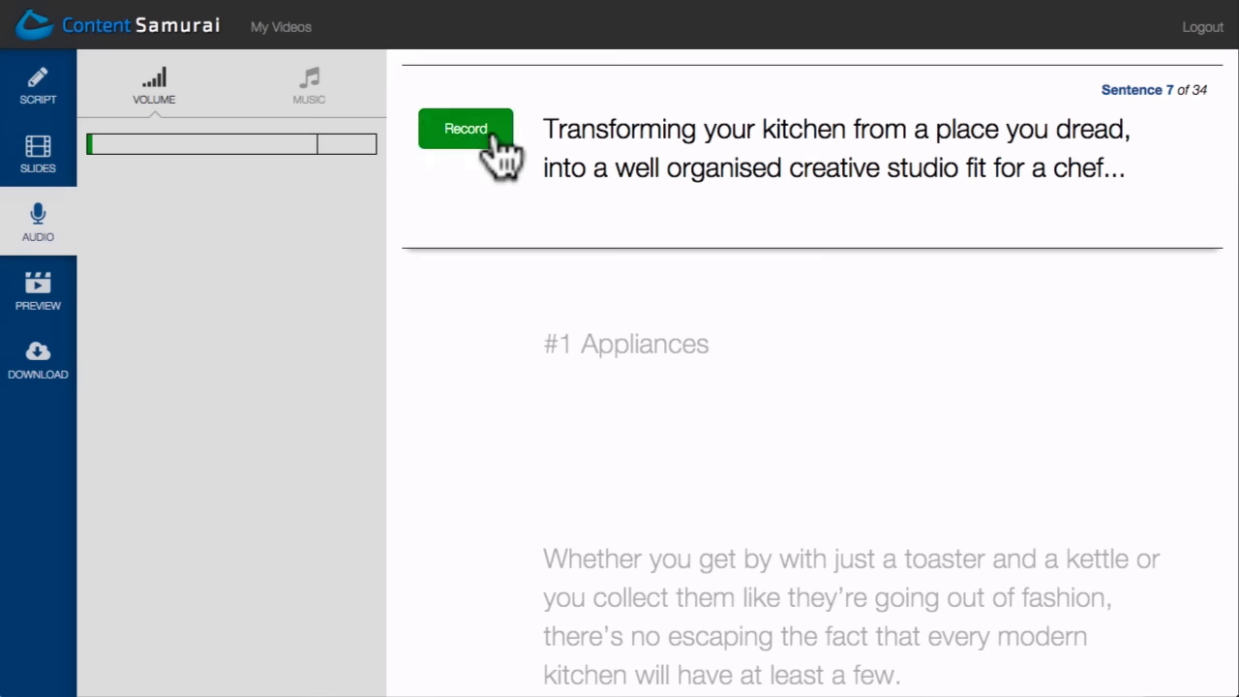
click(494, 140)
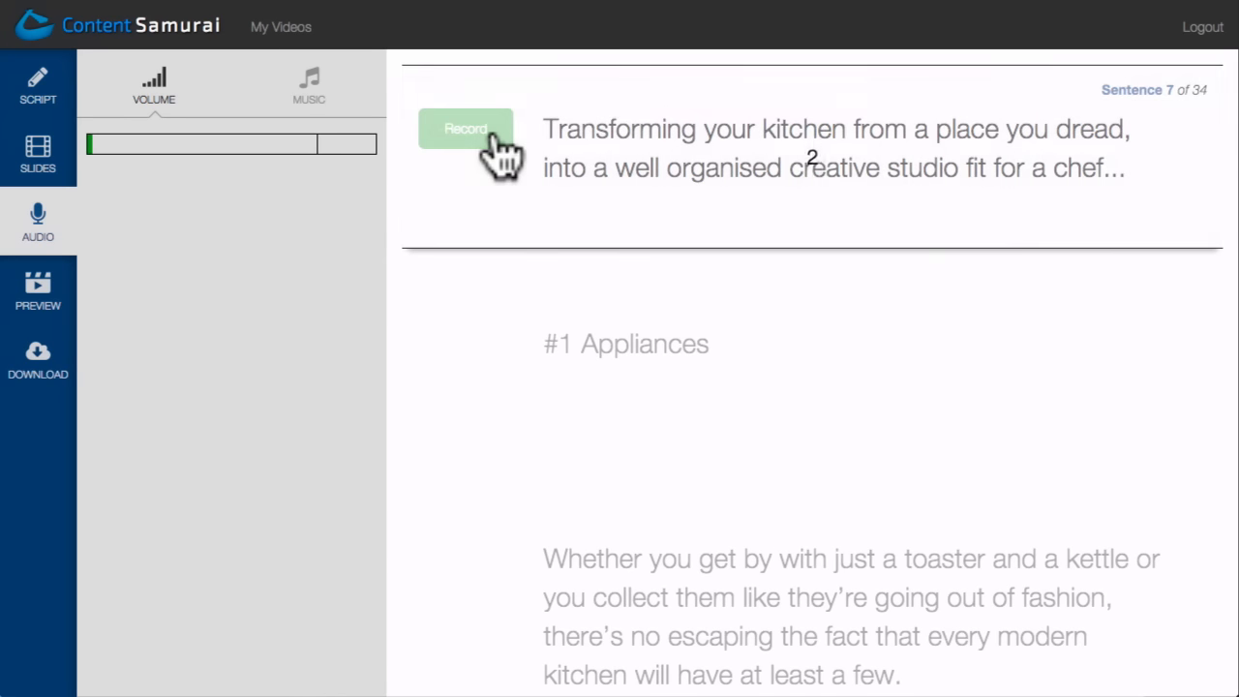